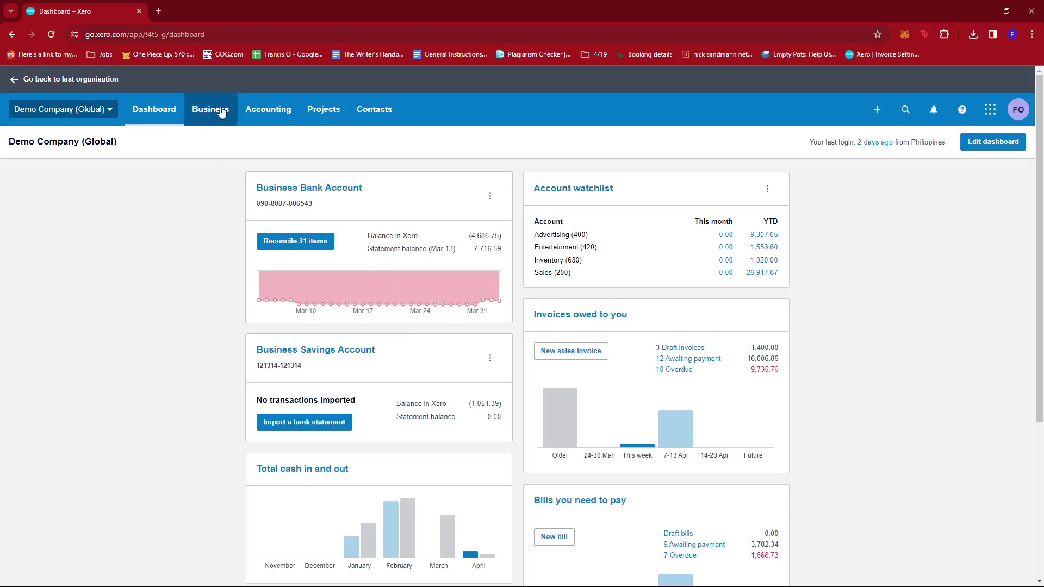
Open Business > Bills to pay and filter the list to Awaiting payment
click(217, 111)
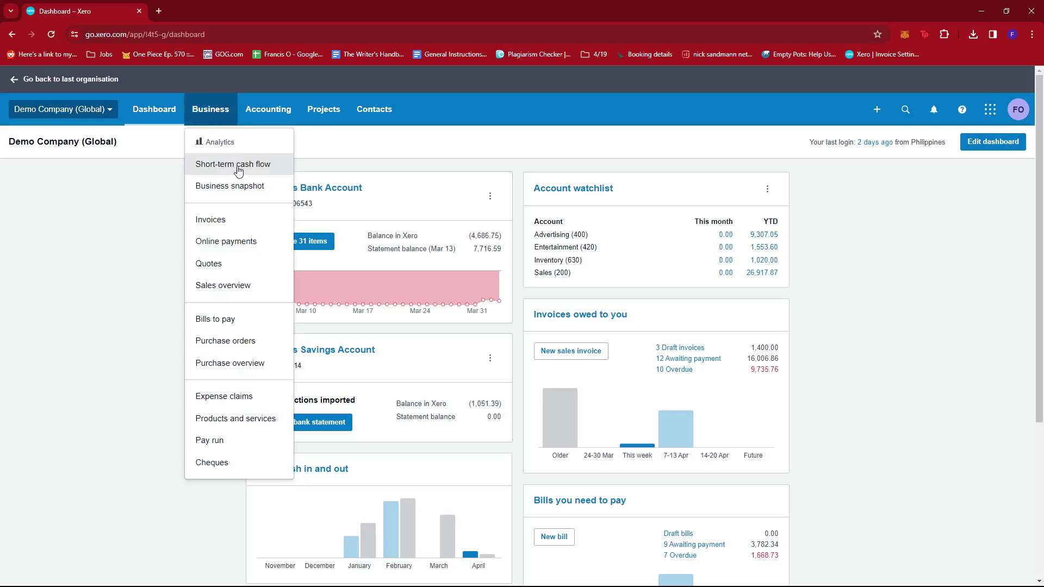
click(237, 325)
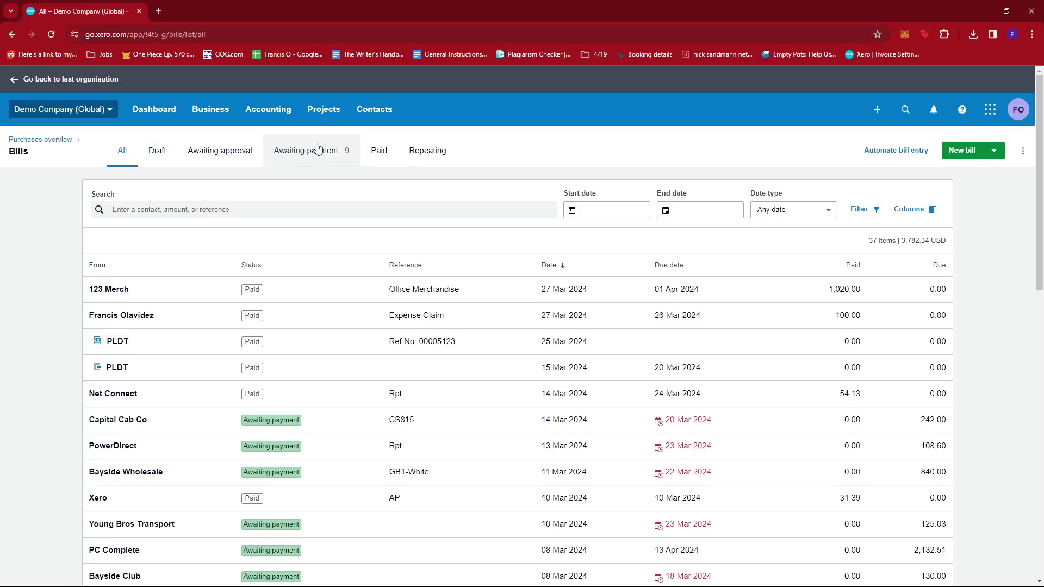
click(322, 162)
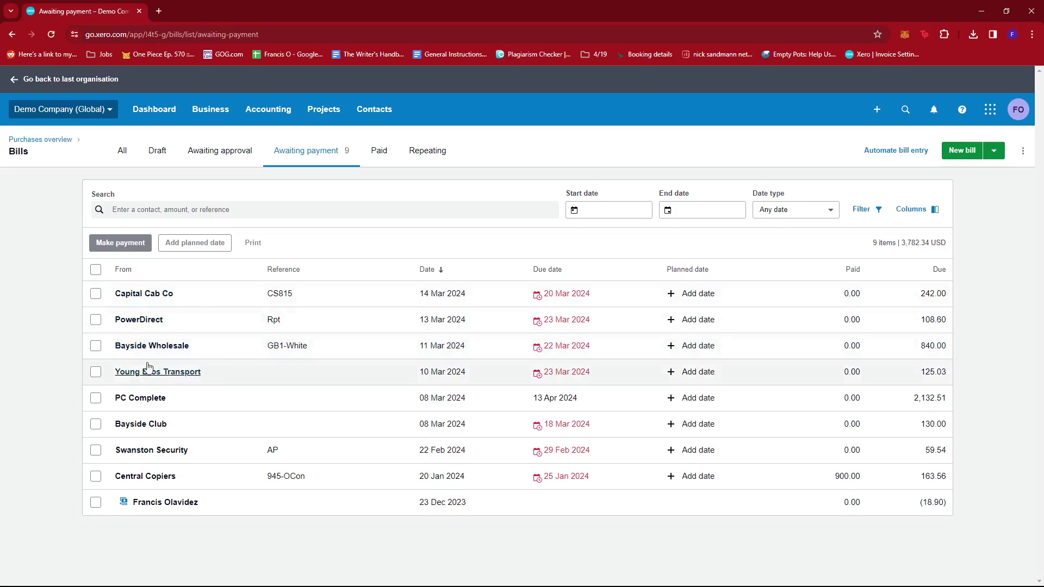
Tick the Capital Cab Co, PowerDirect, Bayside Wholesale and Swanston Security bills
click(96, 296)
click(96, 319)
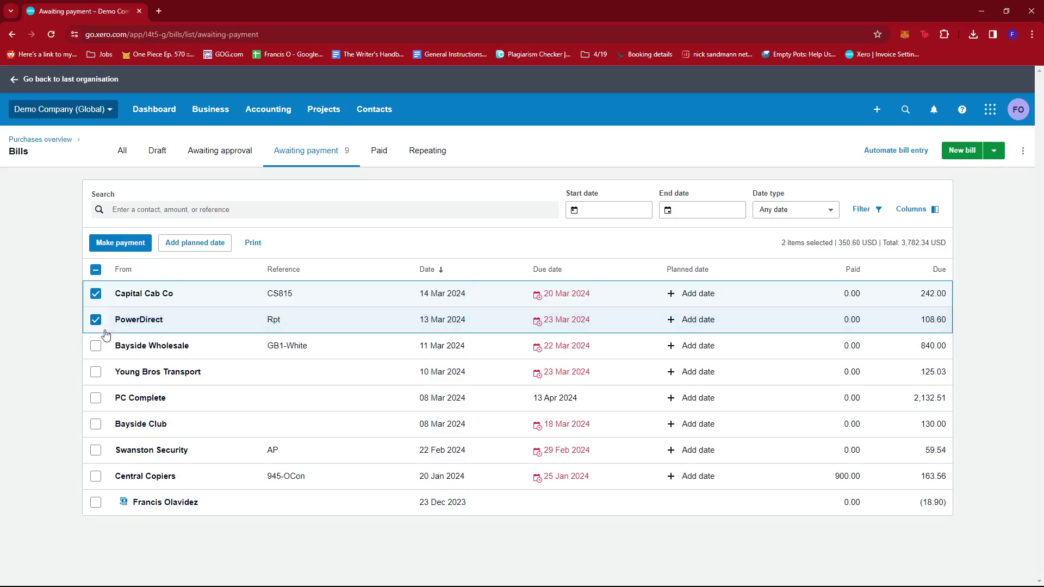
click(96, 346)
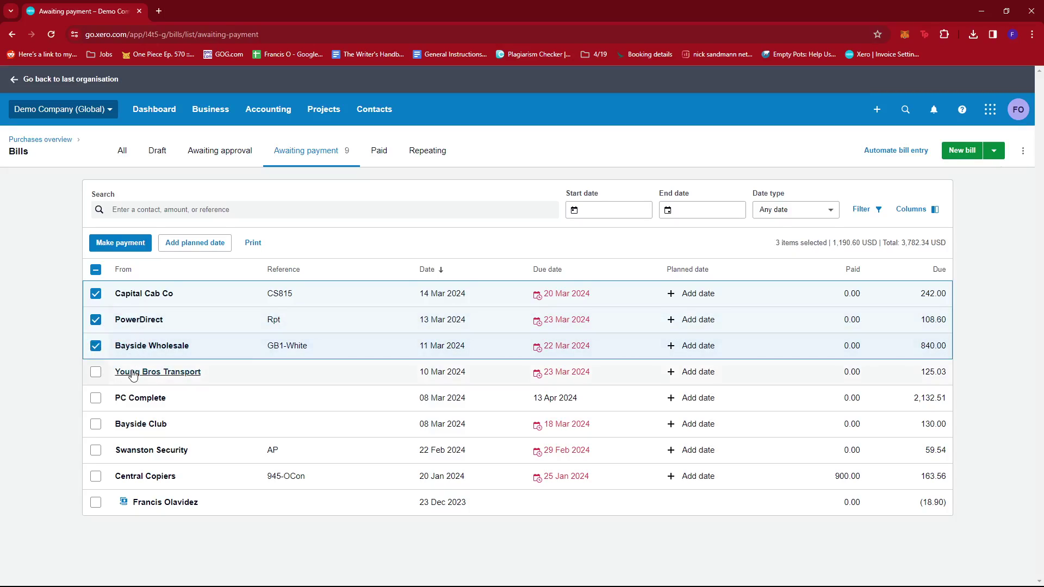
click(96, 453)
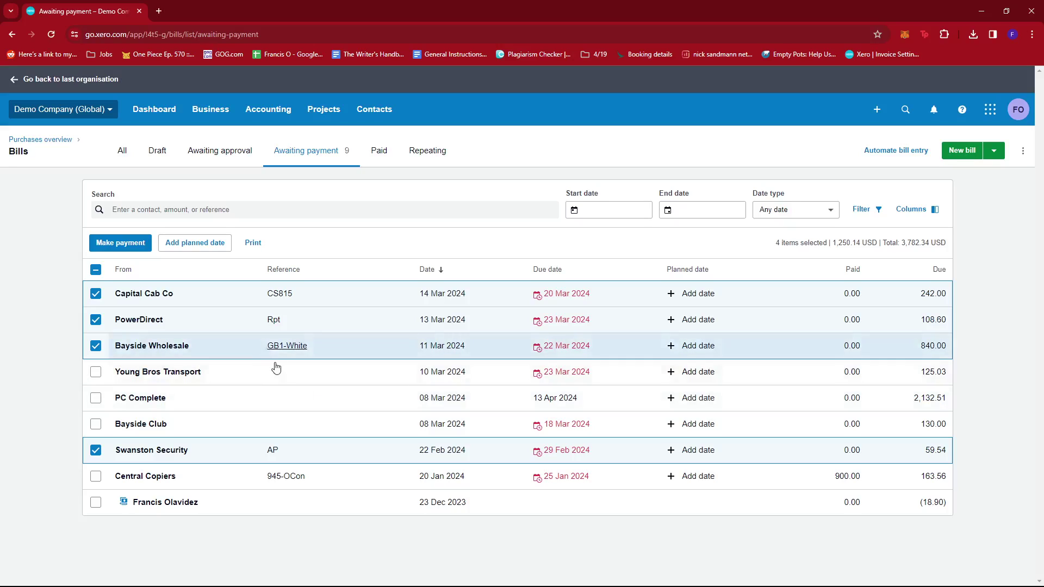
Make payment for the four ticked bills as a Batch payment
click(131, 245)
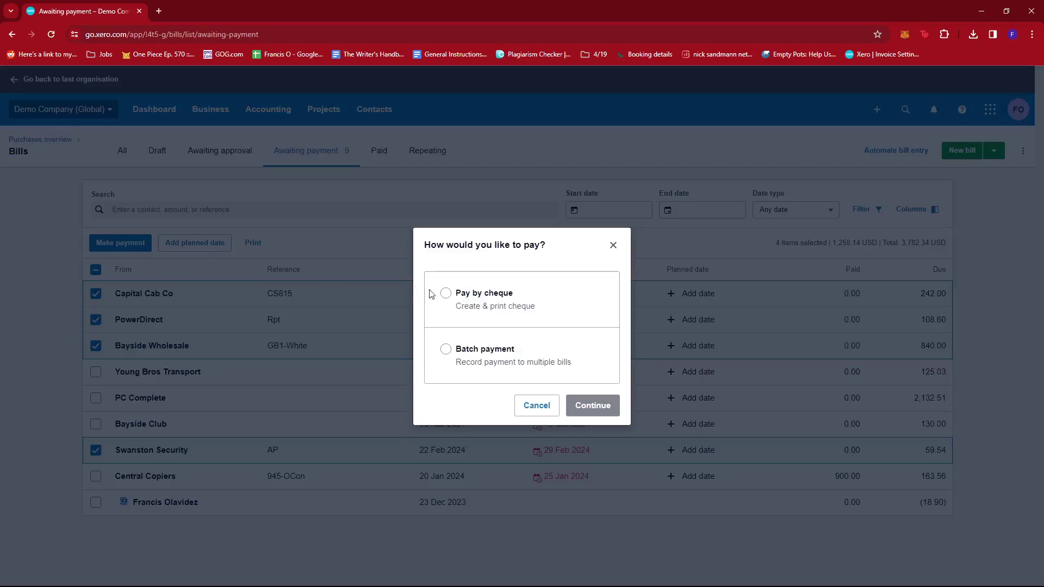
click(446, 349)
click(593, 404)
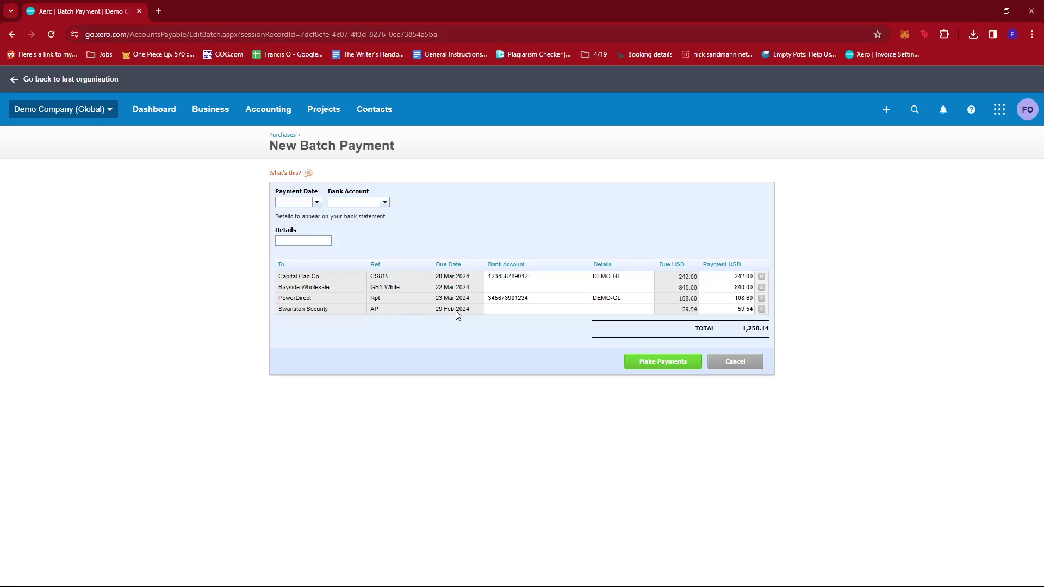
Date the batch 3 Apr 2024, pay from 090 - Business Bank Account, details 'Batch Payment 1'
click(317, 202)
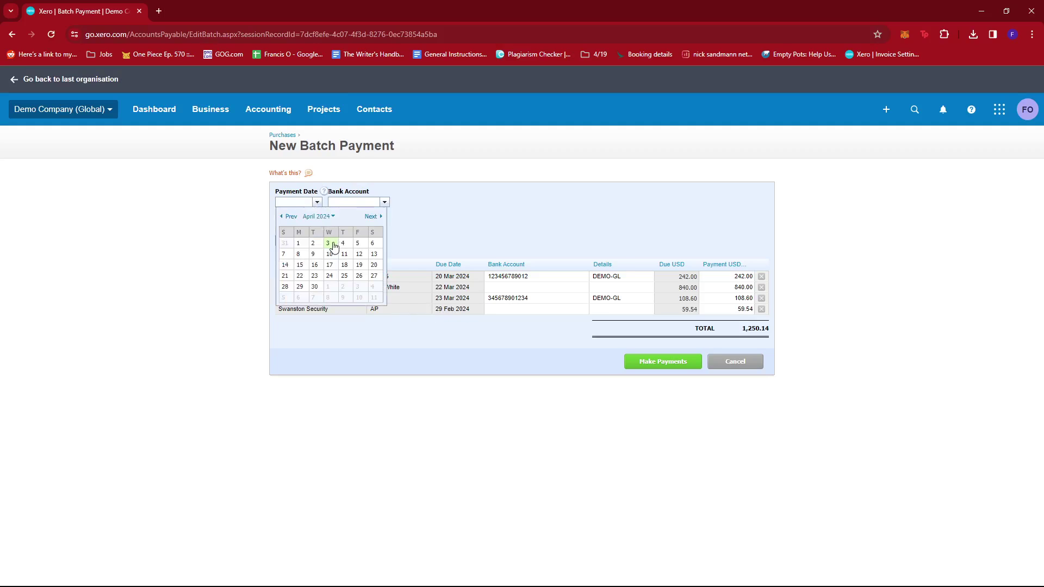
click(329, 244)
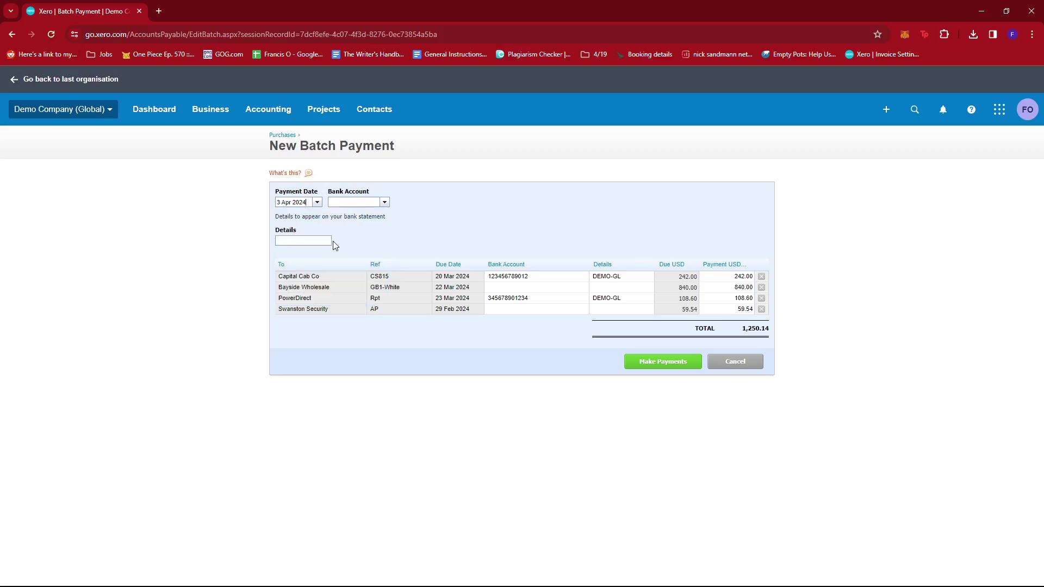
click(386, 204)
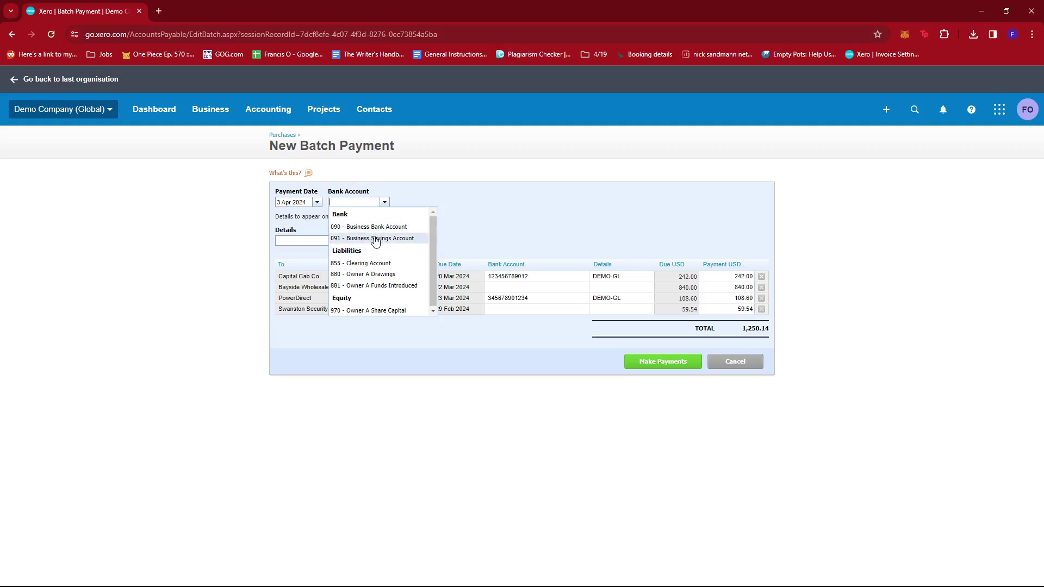
click(380, 227)
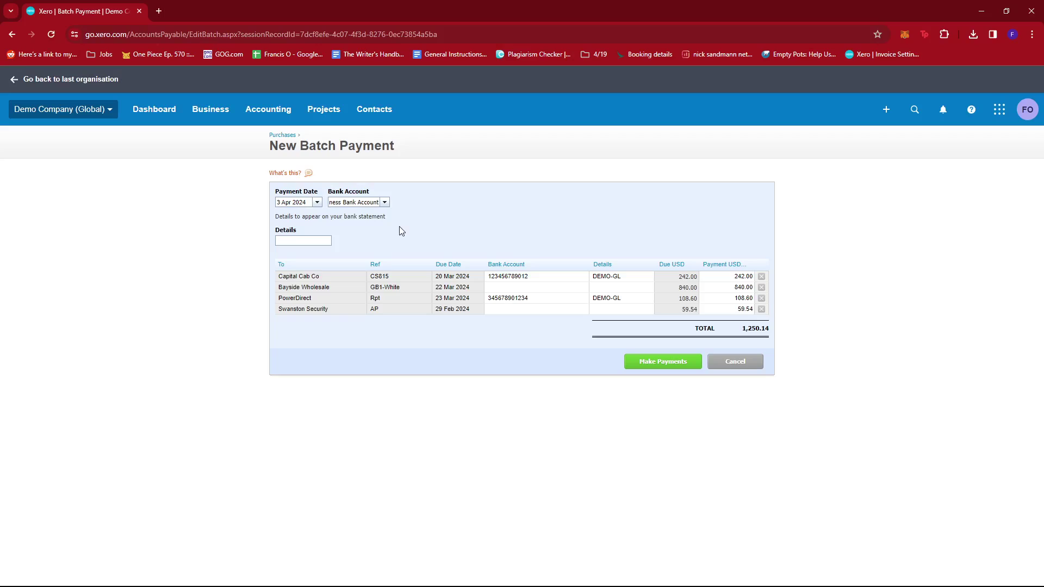
click(305, 244)
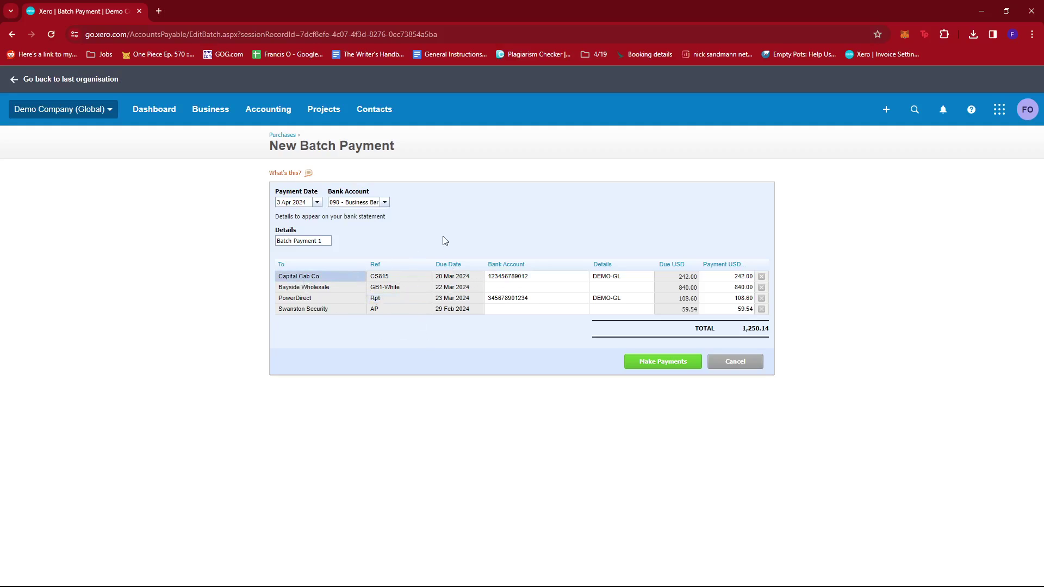
Open Contacts > All contacts in a second browser tab
click(379, 117)
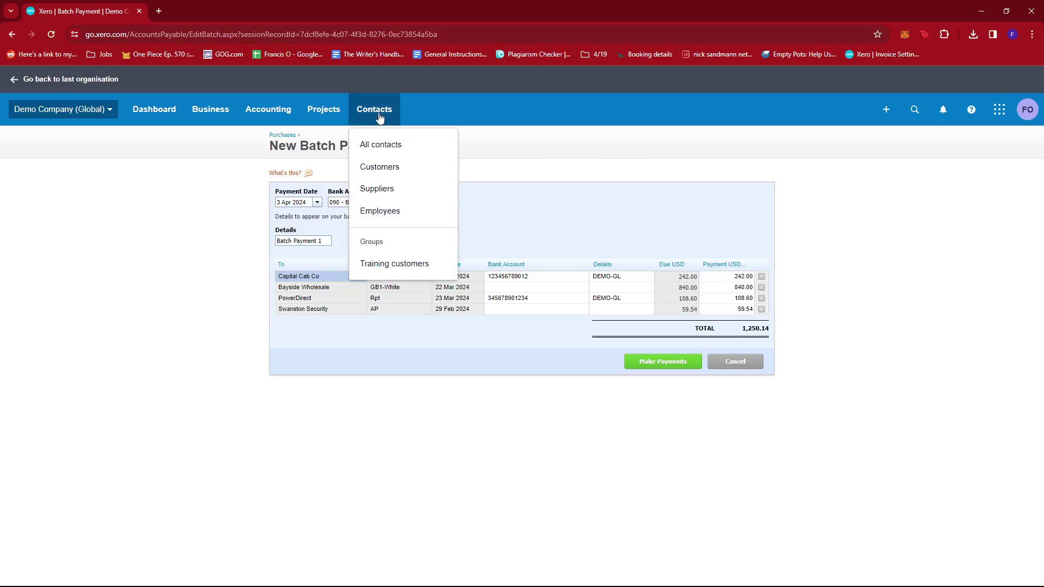
middle_click(384, 151)
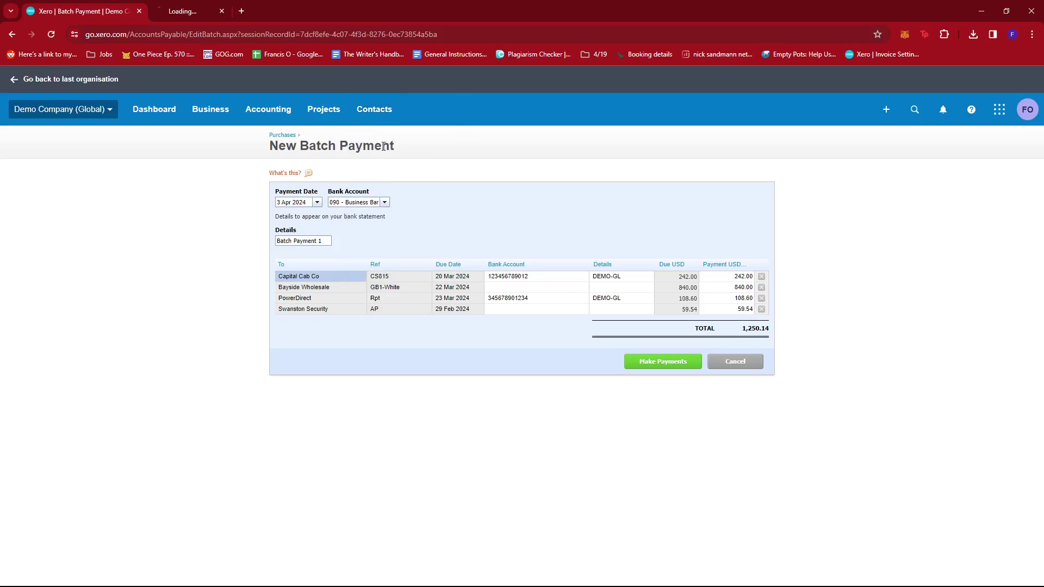
click(219, 8)
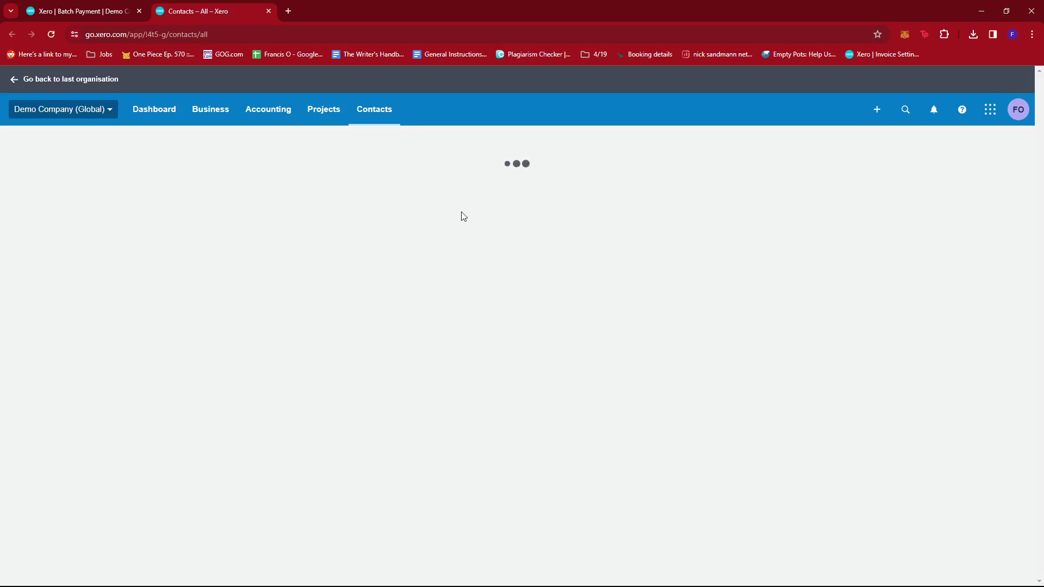
click(90, 12)
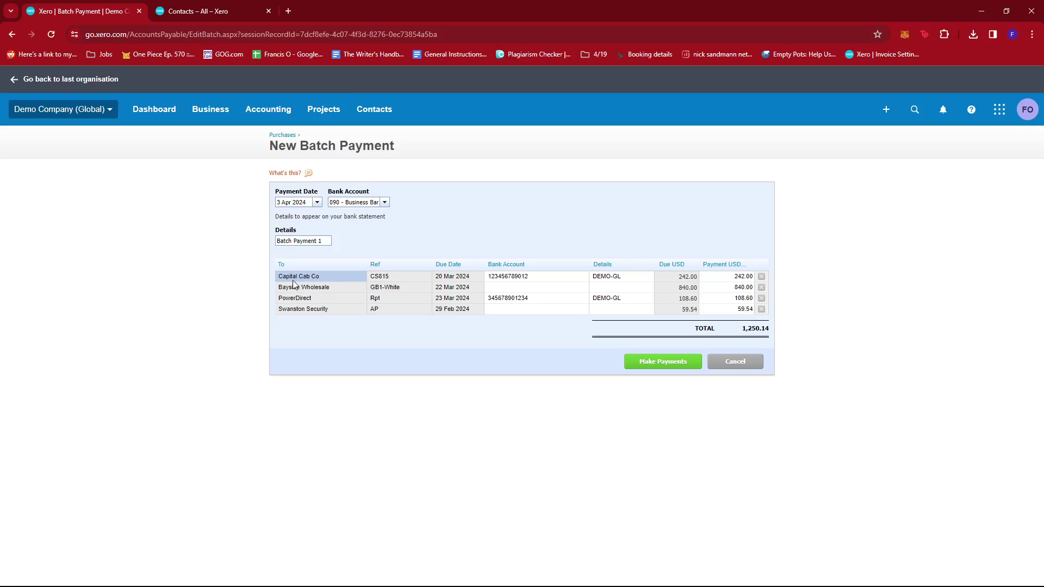
click(215, 12)
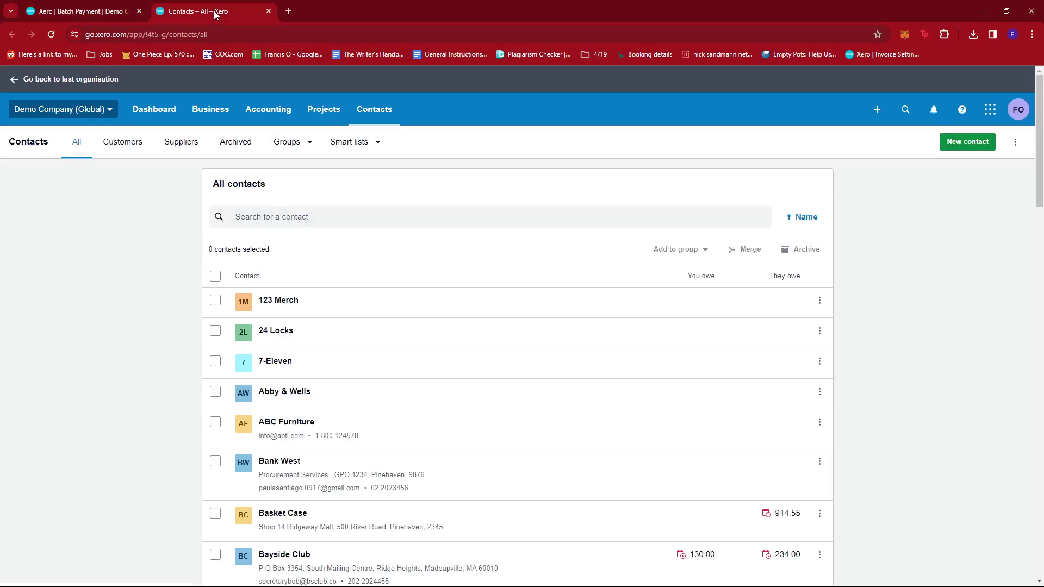
Search the contacts for Capital Cab and open the Capital Cab Co record
click(354, 215)
text(Capital Cab)
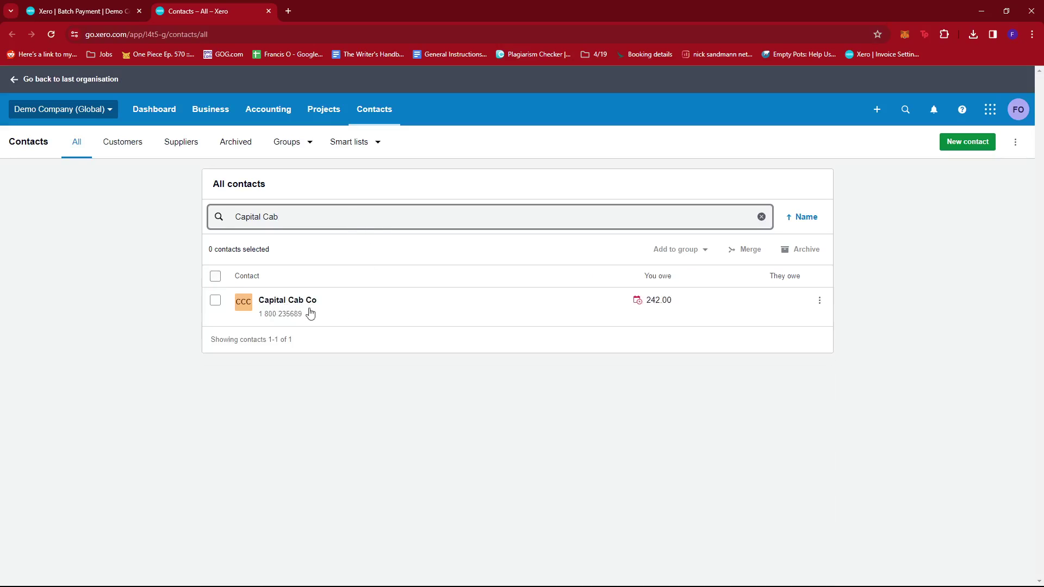
click(305, 302)
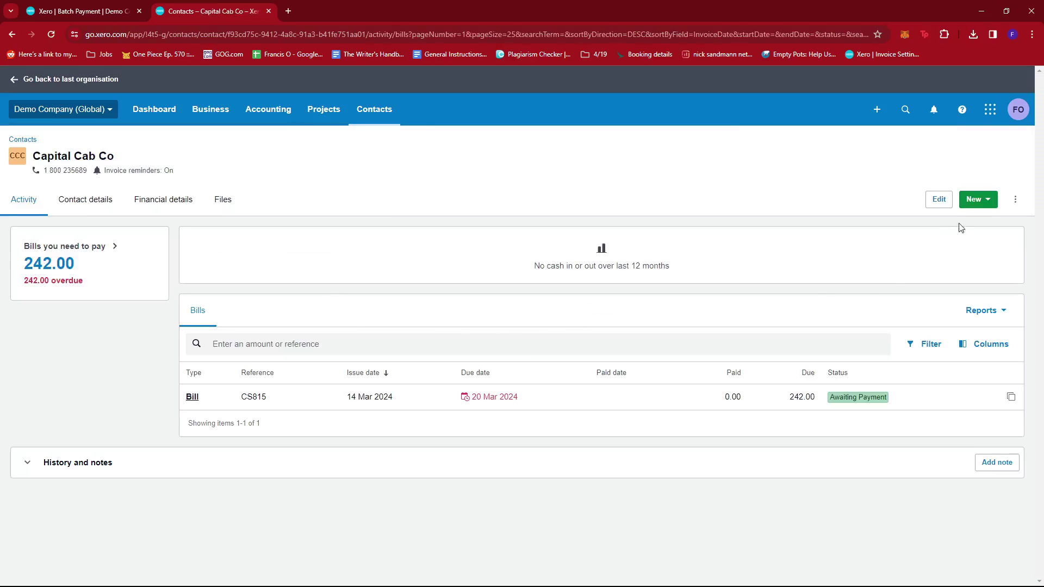
Edit Capital Cab Co's contact and scroll down to its Financial details
click(939, 200)
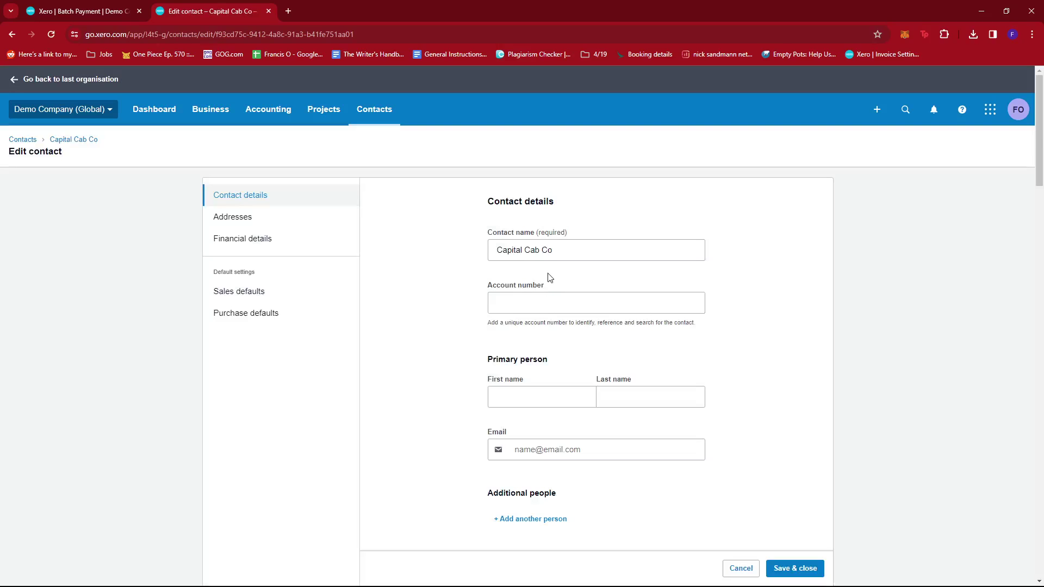
scroll(548, 276, down, 3)
scroll(467, 214, down, 8)
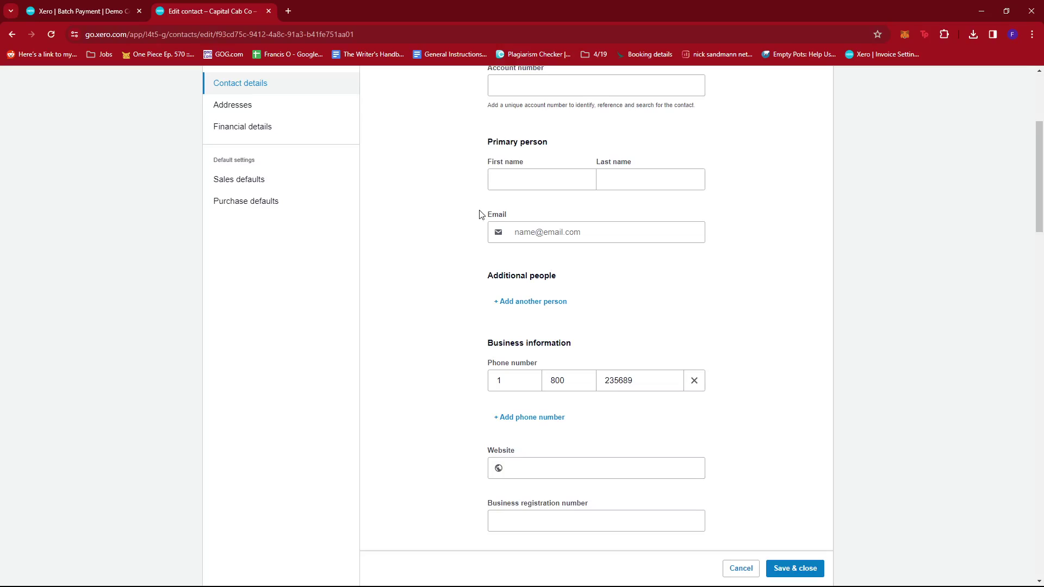
scroll(513, 242, down, 6)
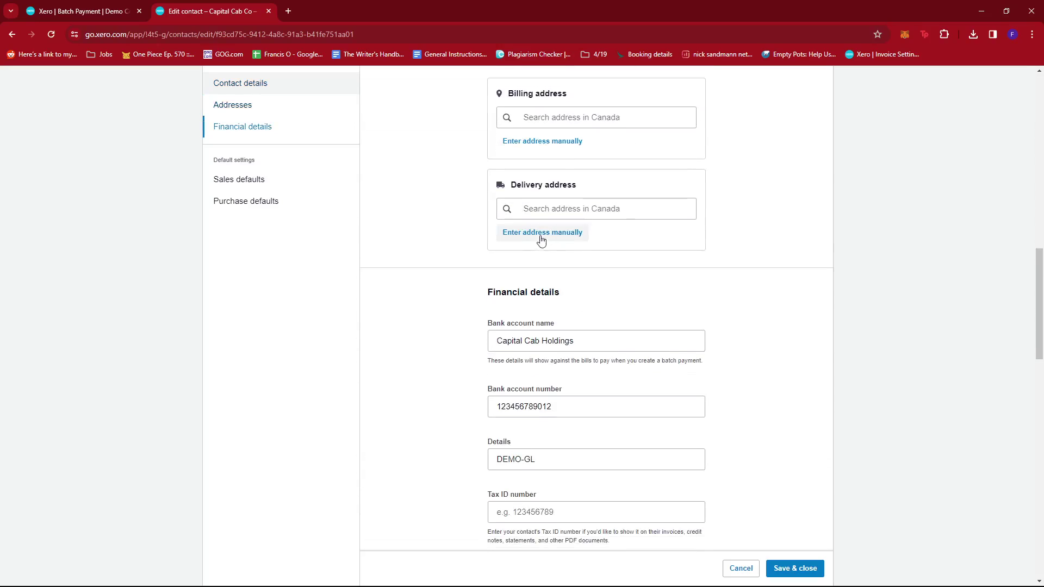
drag(475, 186, 560, 183)
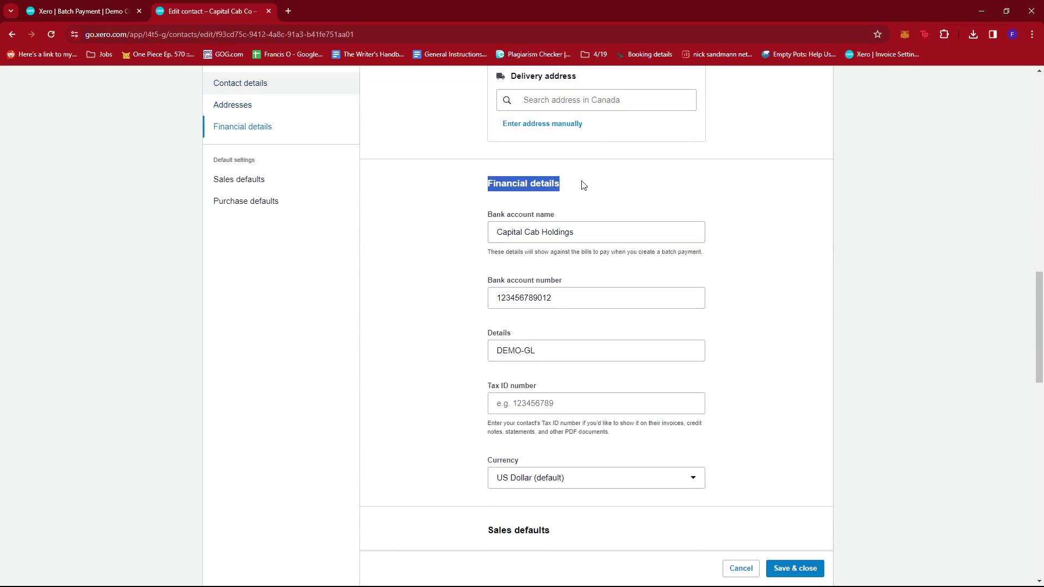
click(582, 184)
scroll(584, 181, down, 3)
Review Capital Cab Co's saved bank account number and DEMO-GL details value
drag(563, 135, 464, 142)
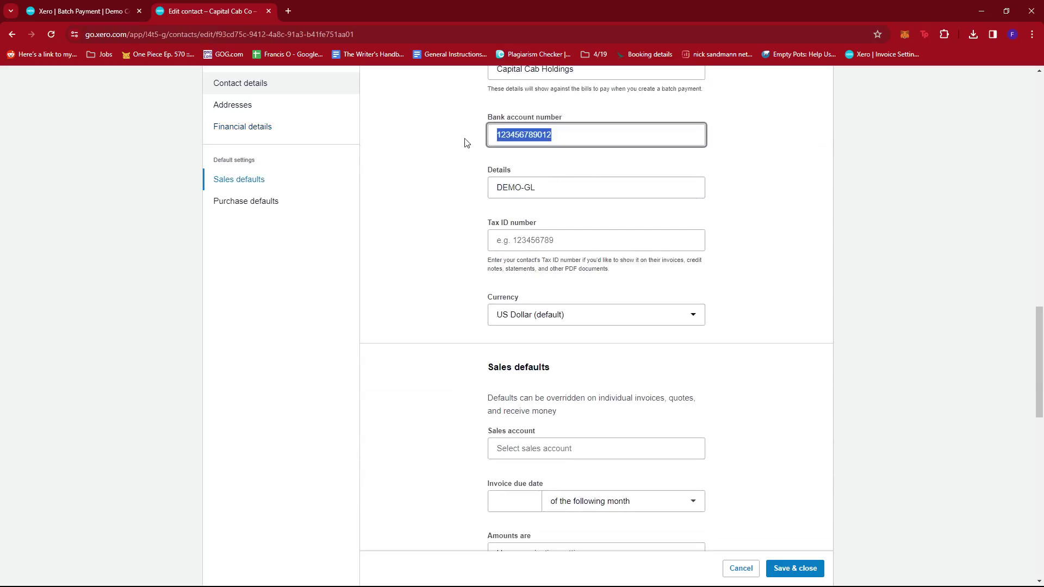
click(501, 138)
drag(574, 192, 496, 188)
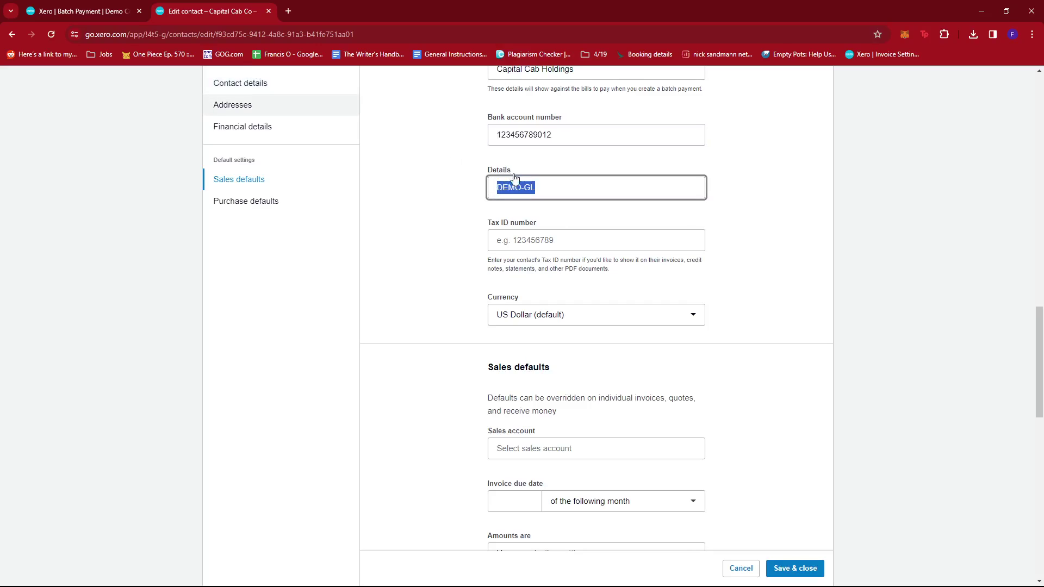
click(467, 173)
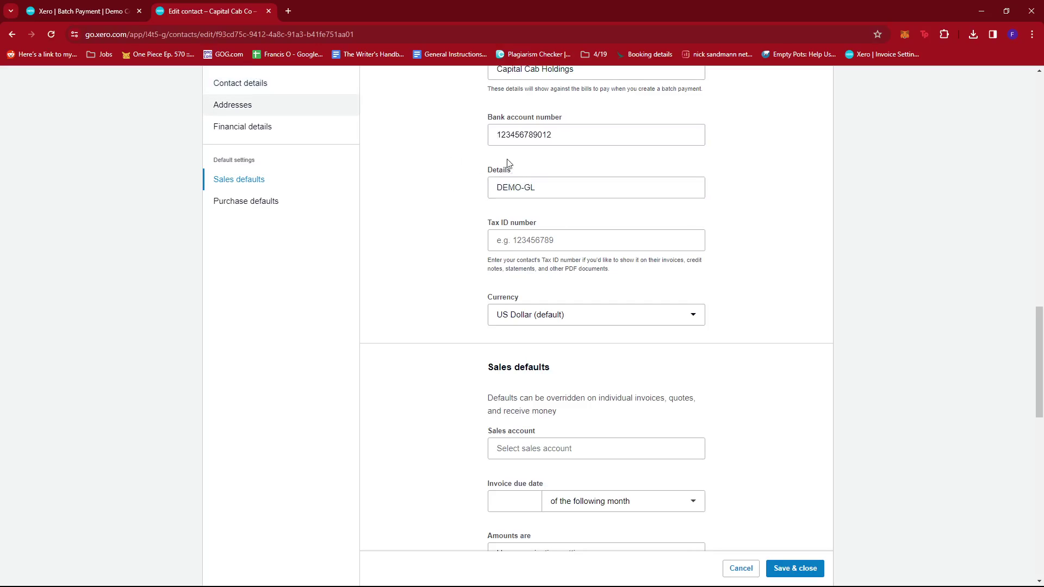
click(82, 11)
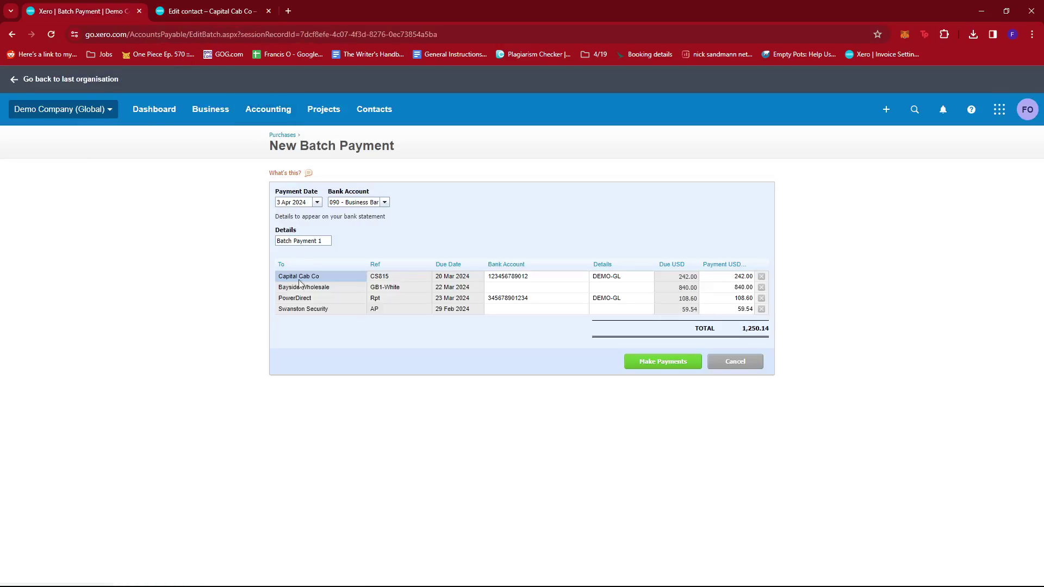
Inspect the Bank Account and Details cells for Capital Cab Co, Swanston Security, Bayside Wholesale and PowerDirect
click(491, 280)
click(522, 277)
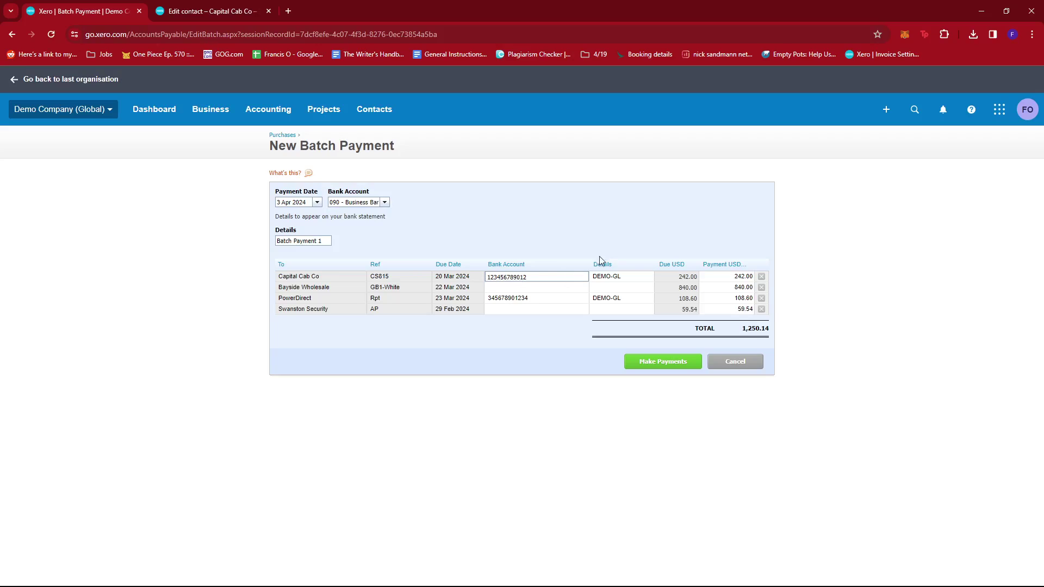
click(628, 279)
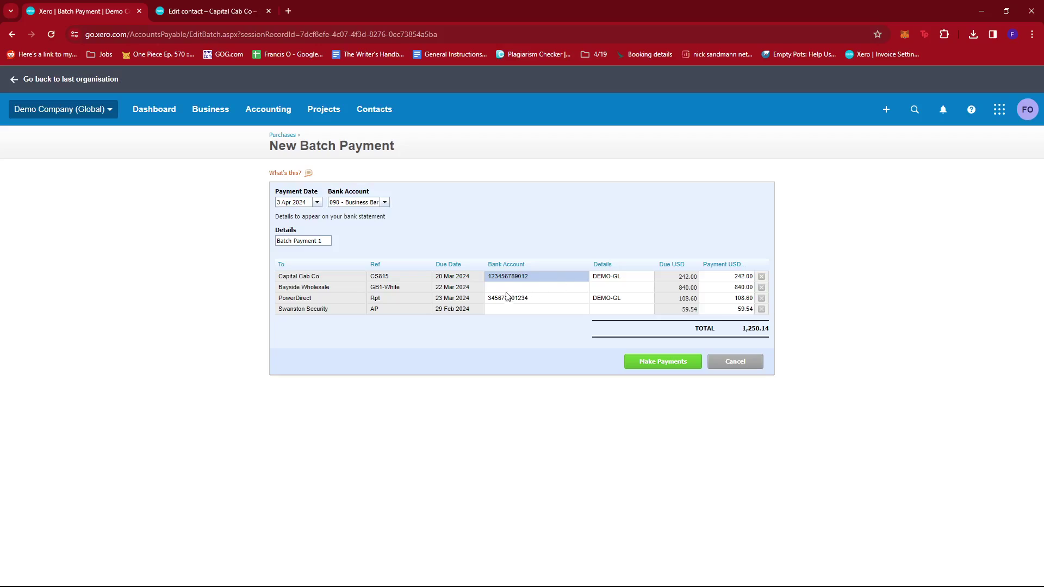
click(561, 308)
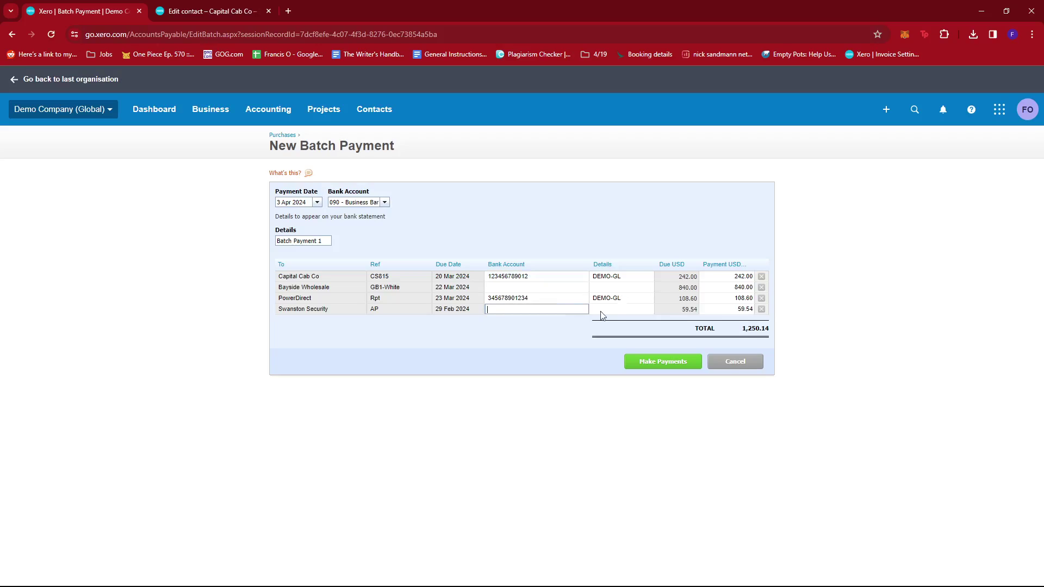
click(615, 288)
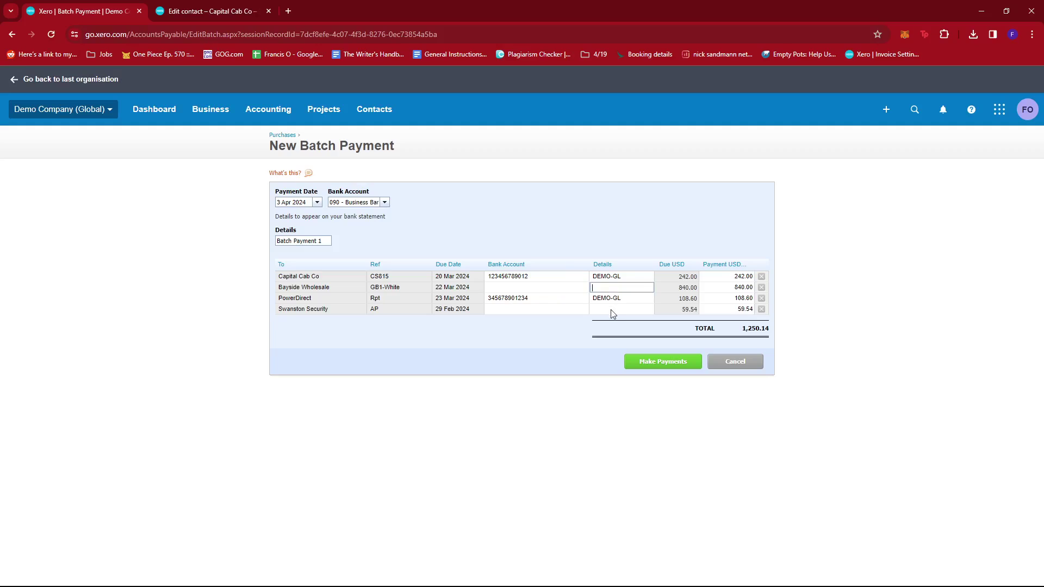
click(531, 298)
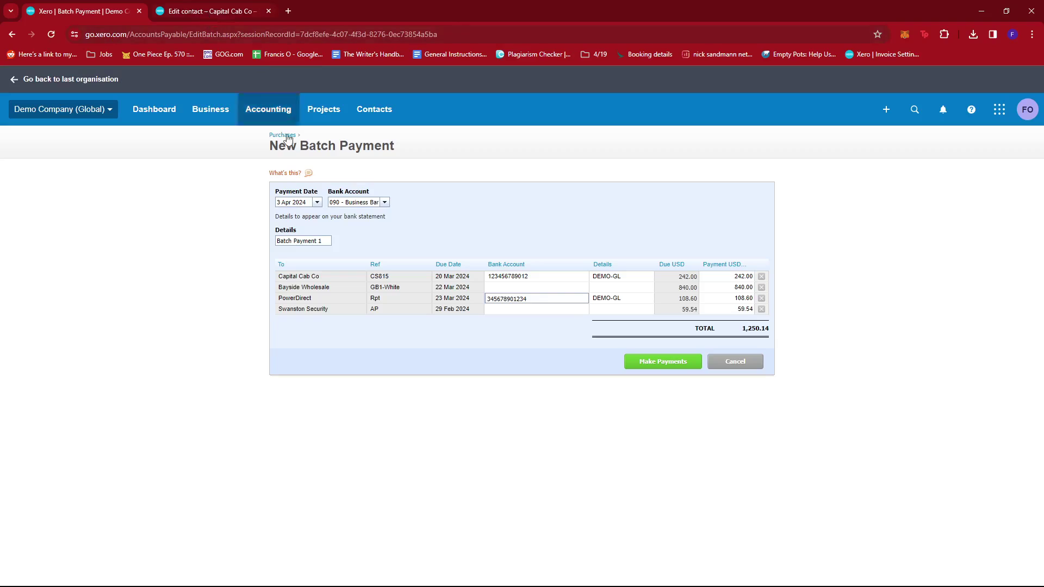
click(217, 11)
click(331, 88)
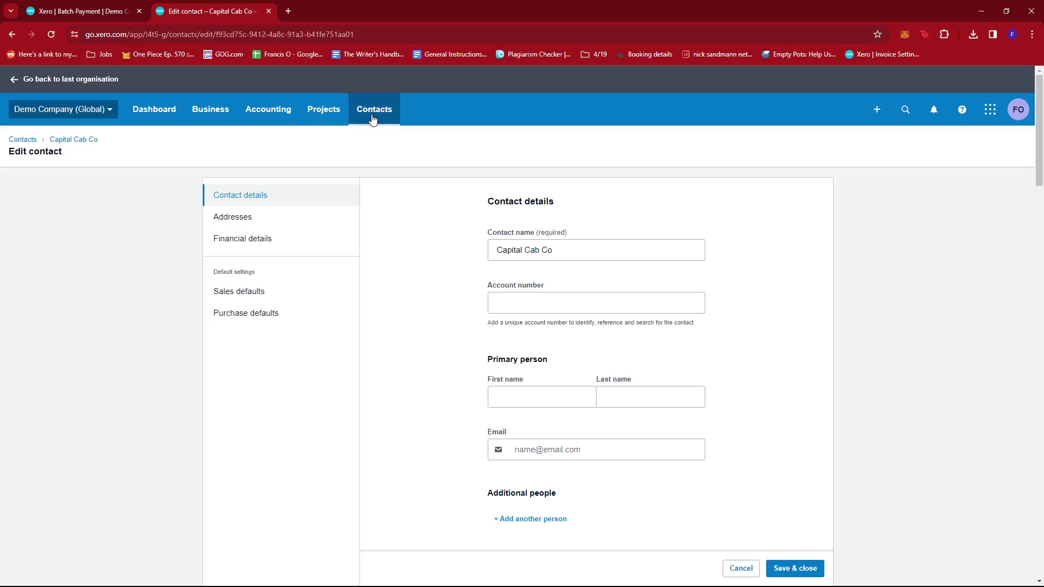
Search the contacts for 'Pow' and open the PowerDirect contact record
click(22, 139)
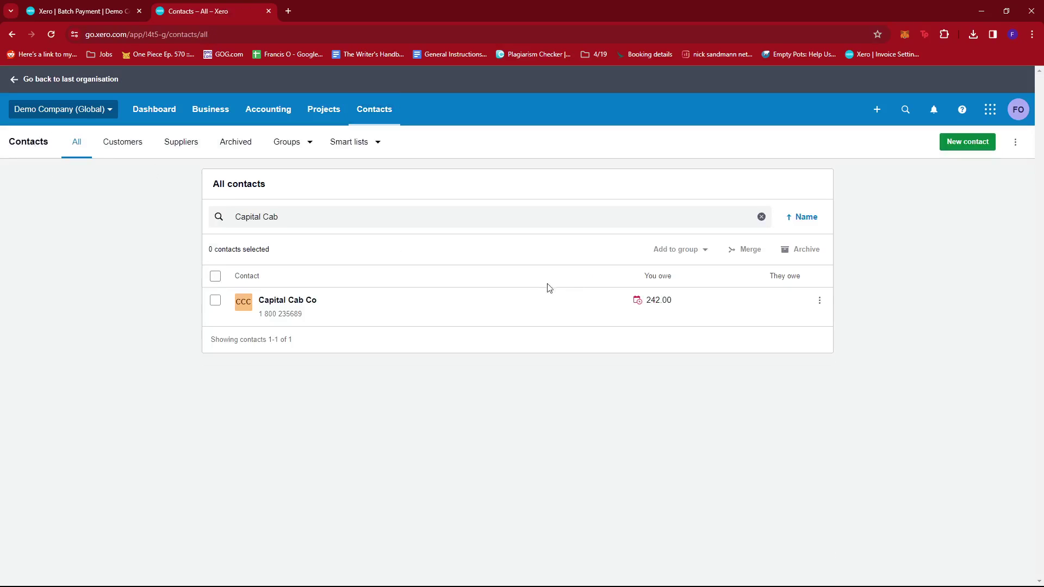
click(421, 217)
key(ctrl+a)
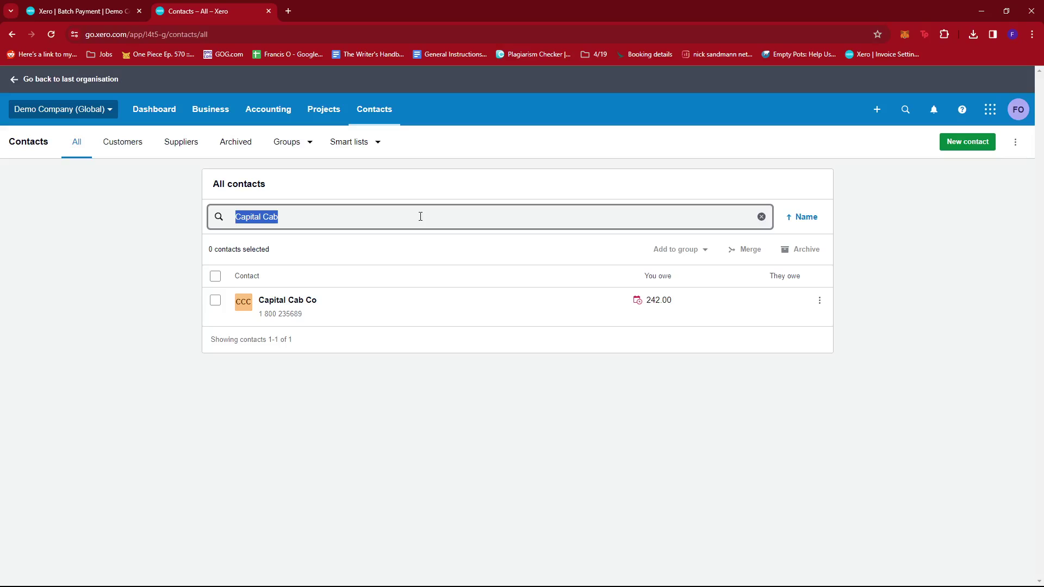
text(Power Direct)
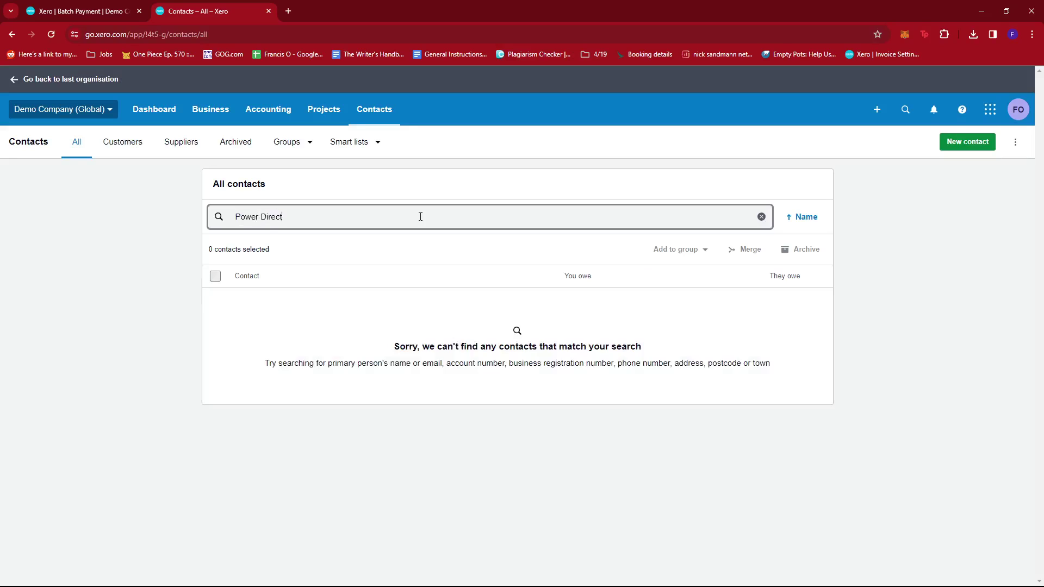
click(66, 5)
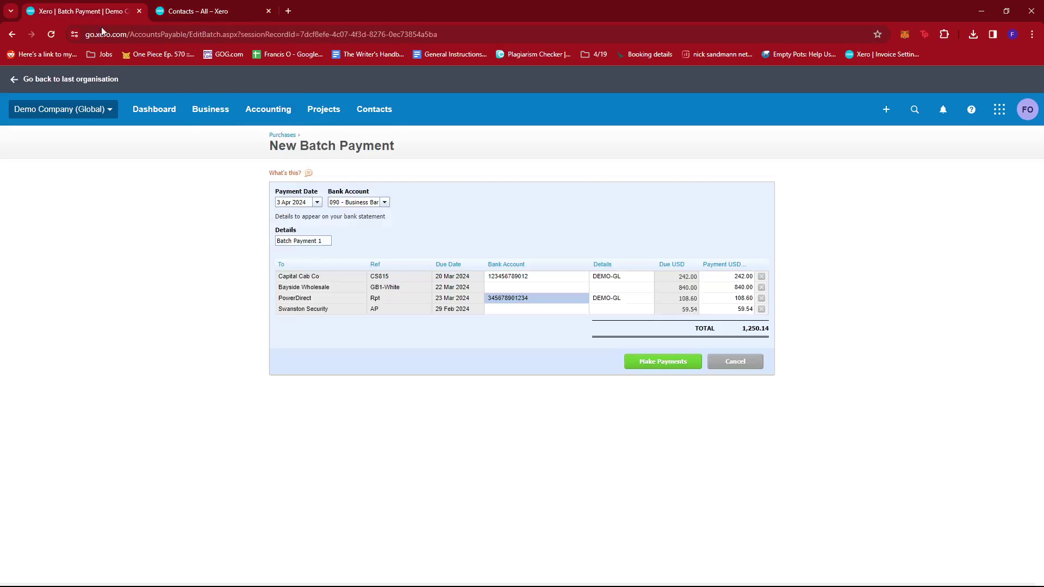
key(ctrl+Tab)
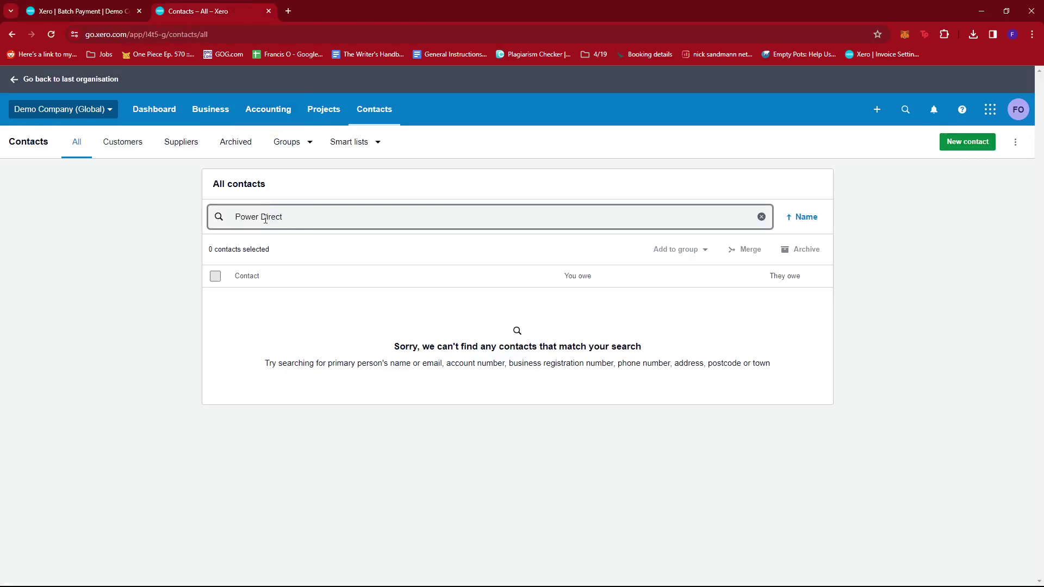
key(BackSpace)
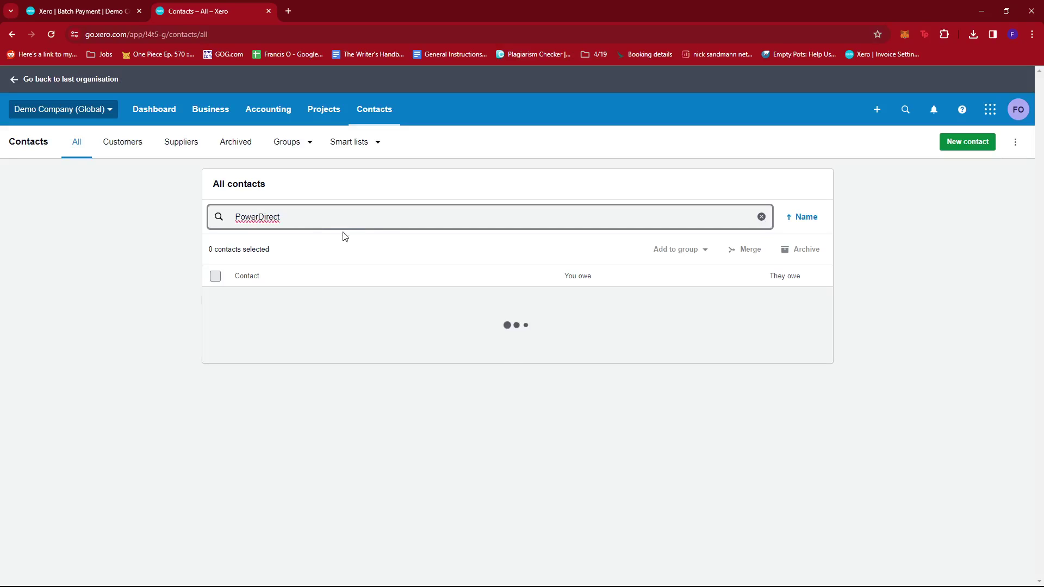
click(338, 305)
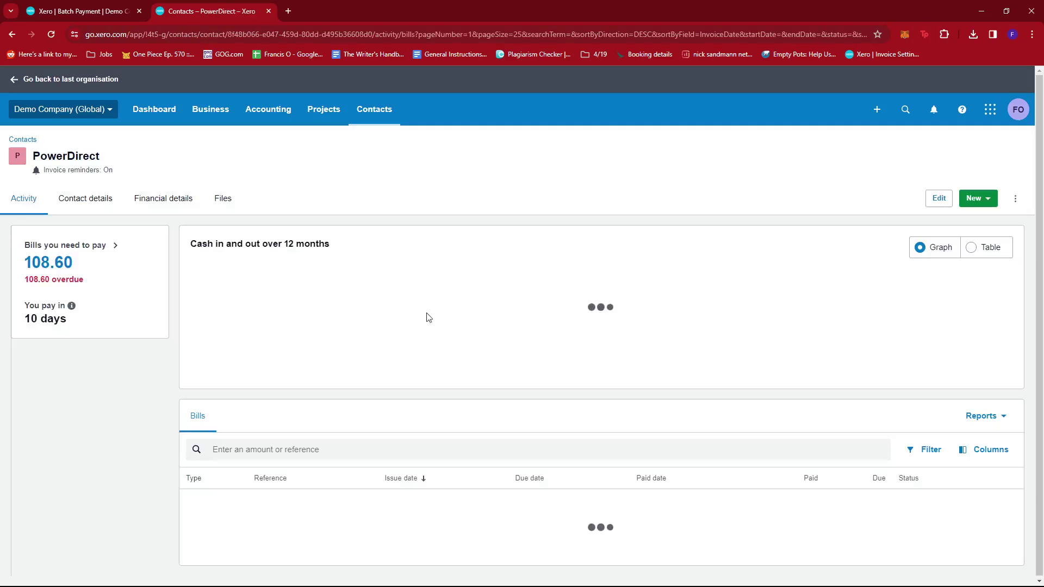
Edit PowerDirect's contact and select its bank account number in Financial details
click(941, 199)
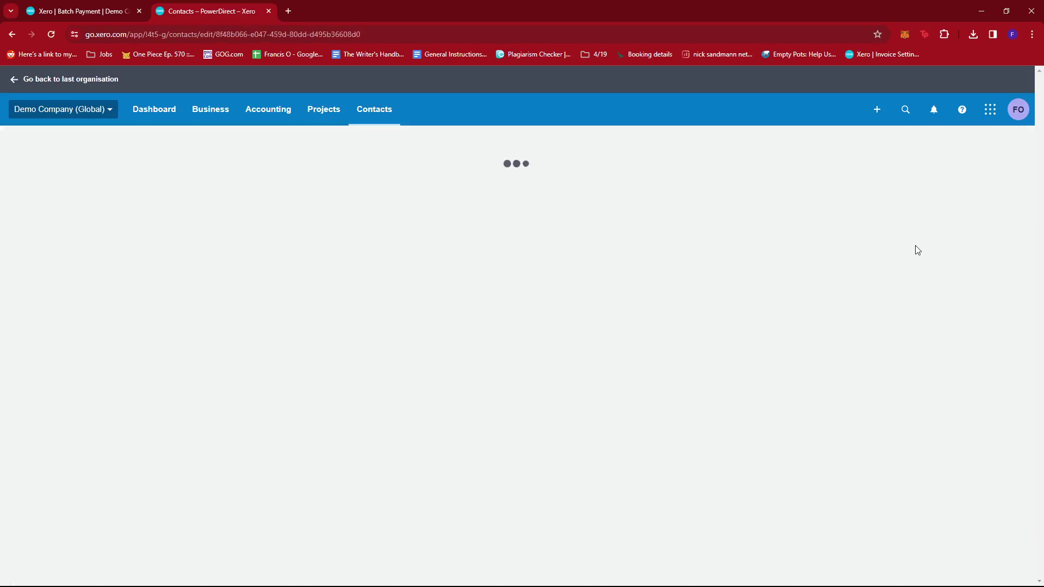
scroll(634, 307, down, 5)
scroll(636, 308, down, 12)
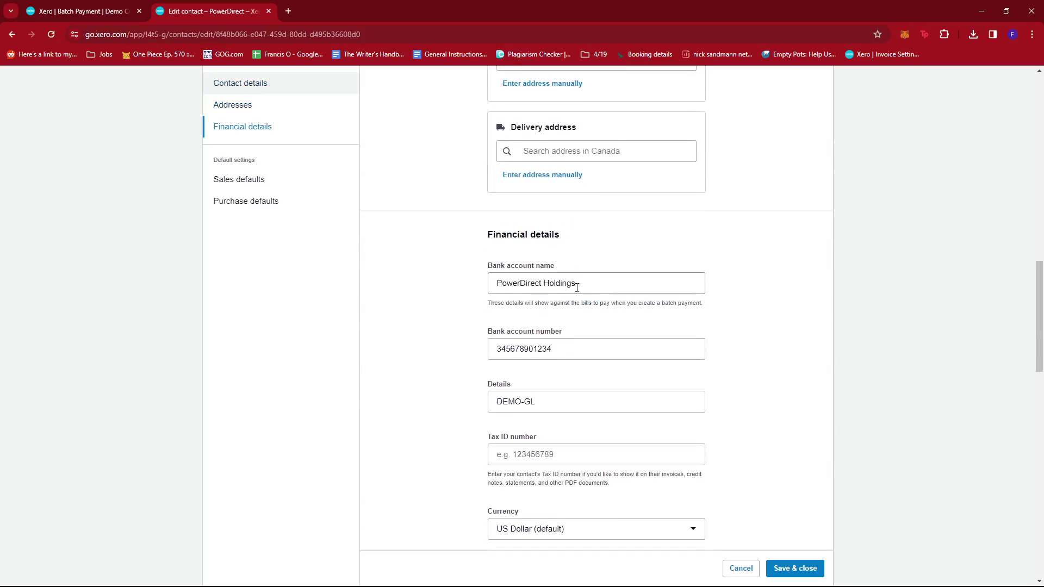
scroll(680, 272, down, 3)
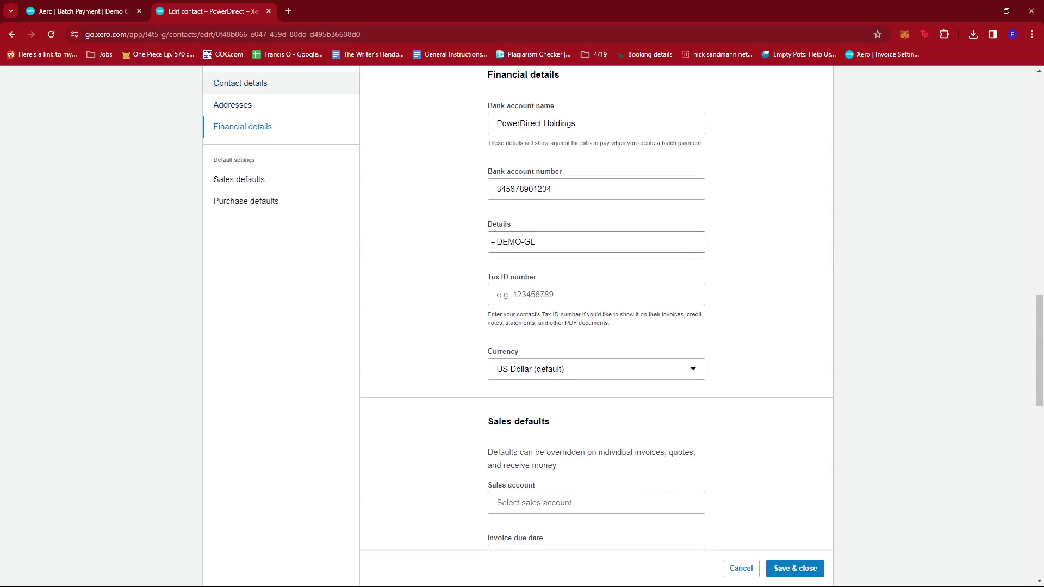
click(533, 249)
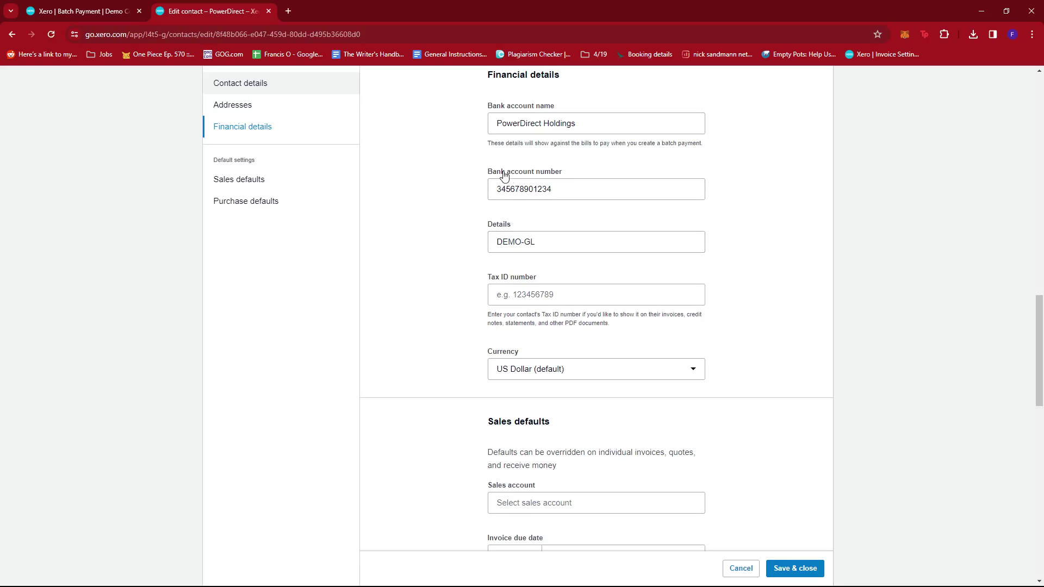
drag(564, 191, 466, 200)
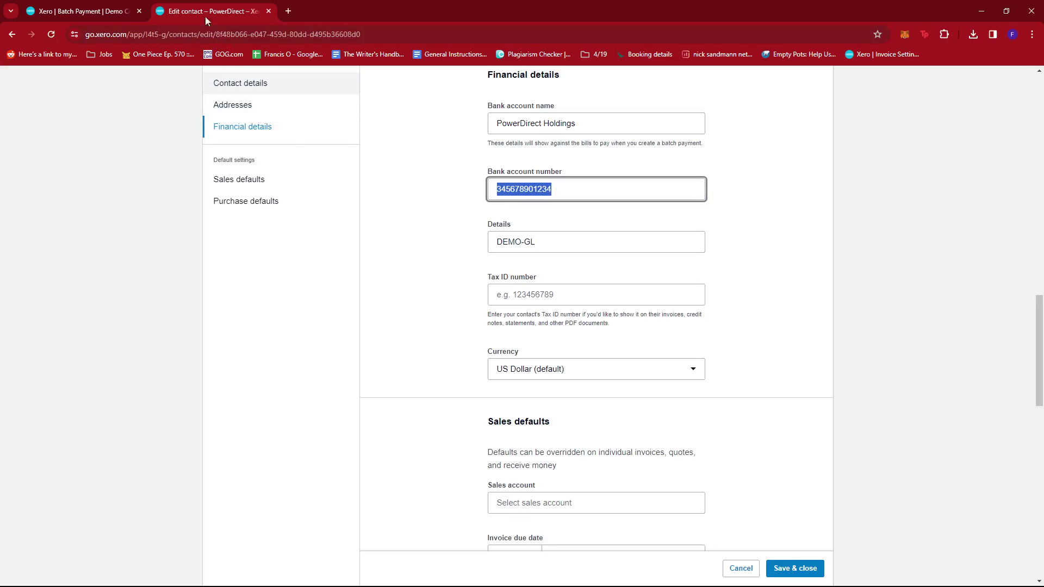
Compare PowerDirect's bank account with its batch payment row, then return to its edit page
key(ctrl+shift+Tab)
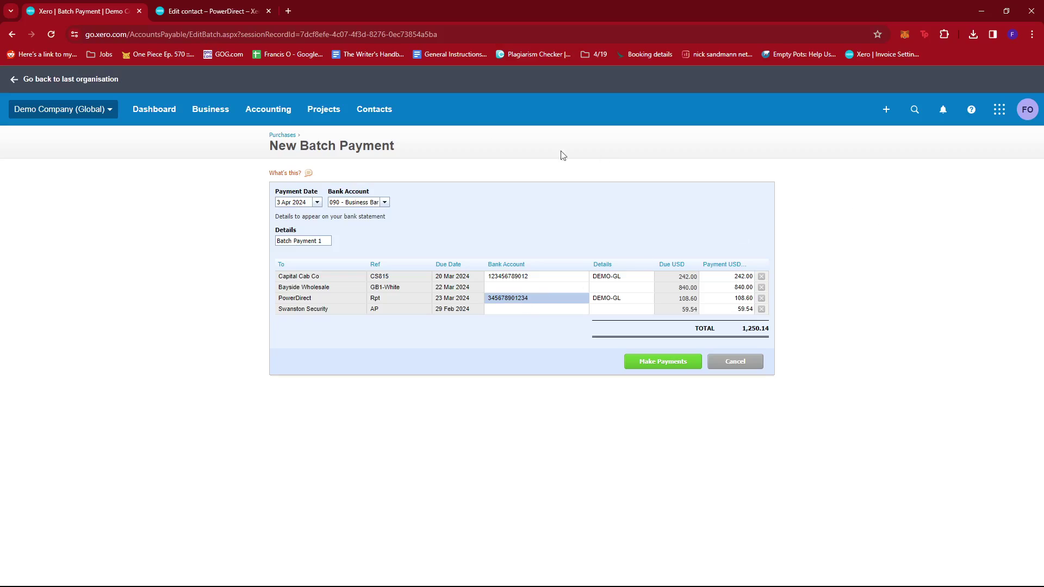
click(226, 11)
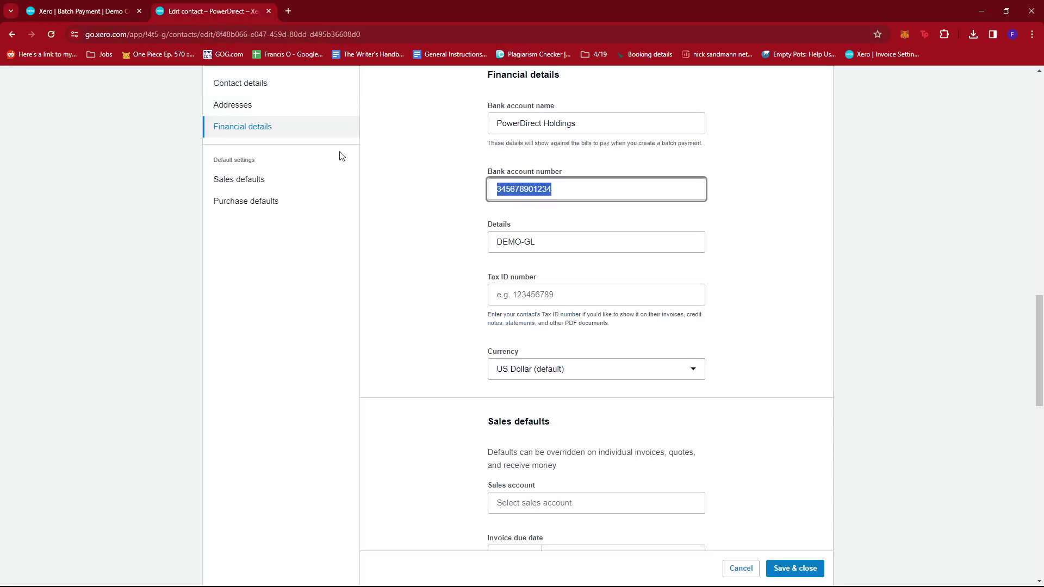
scroll(408, 229, up, 10)
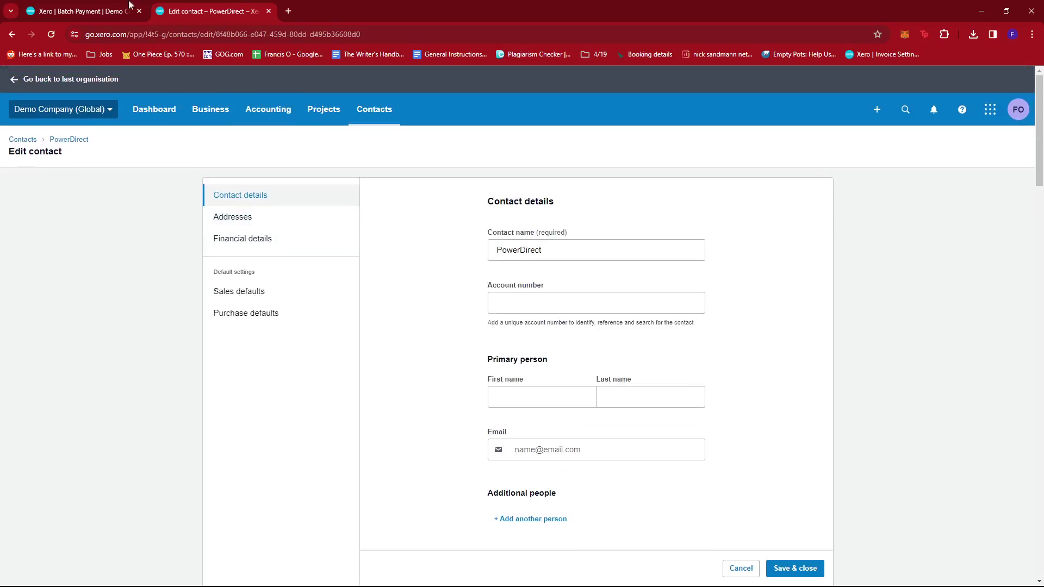
key(ctrl+shift+Tab)
key(ctrl+Tab)
In the second tab, list the bills awaiting payment via Dashboard and Business > Bills to pay
click(268, 111)
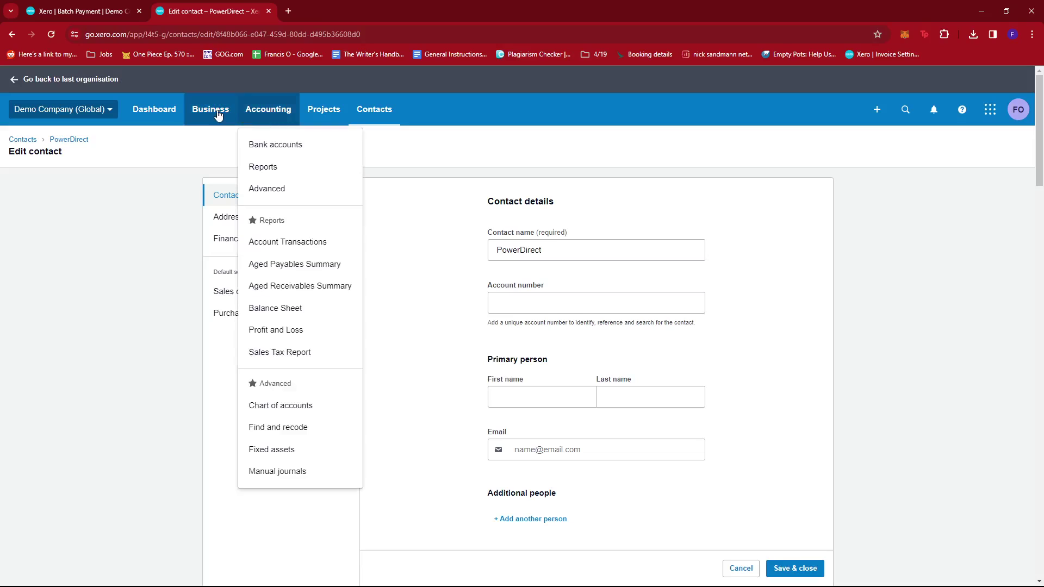
click(165, 110)
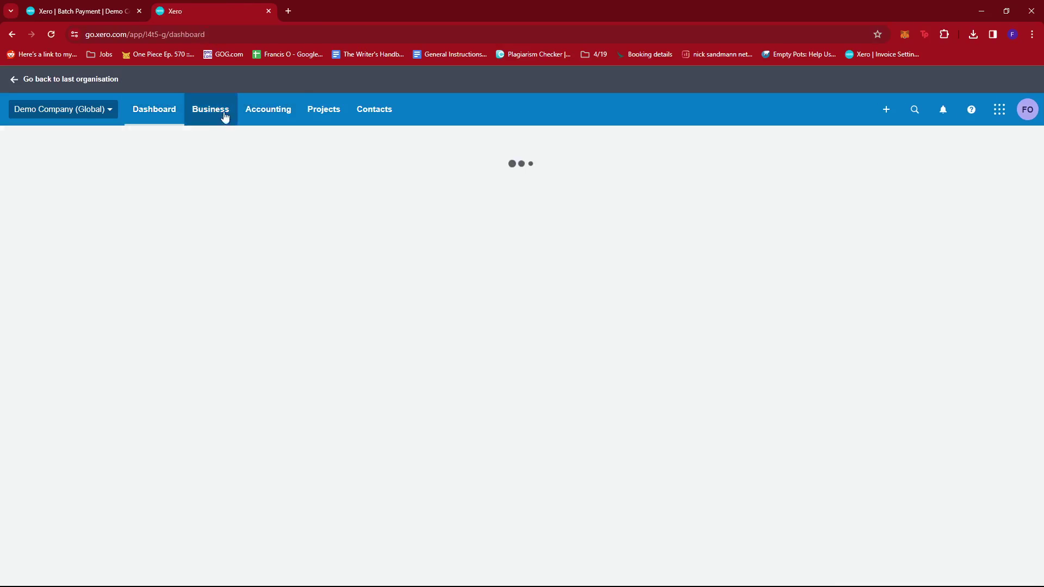
click(219, 120)
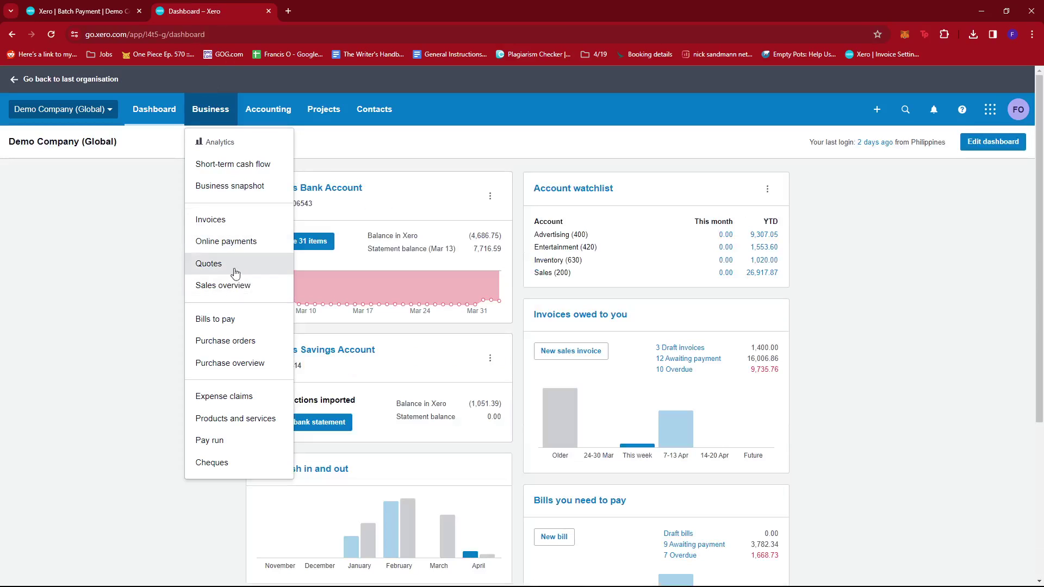
click(239, 320)
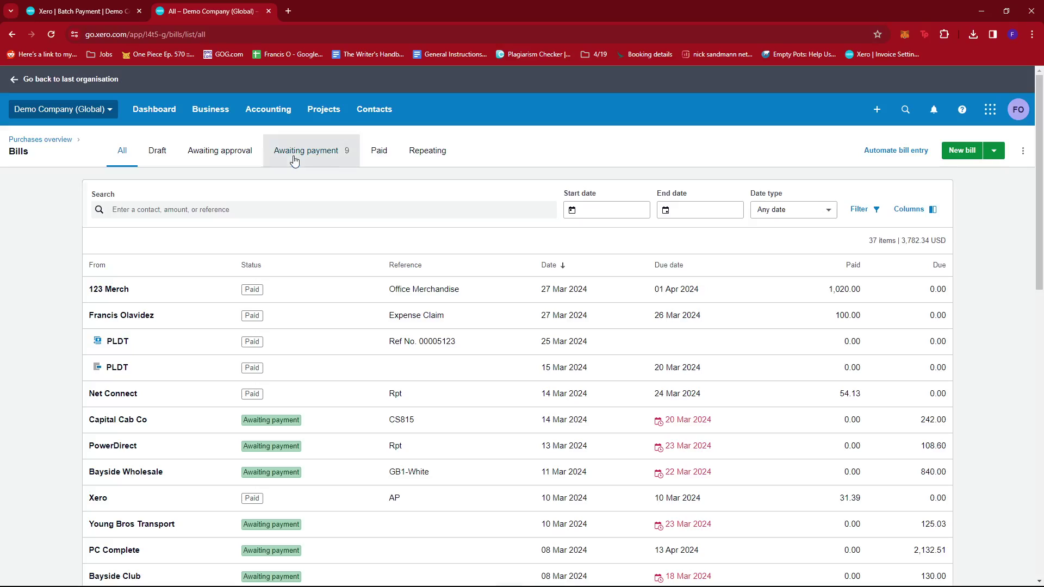
click(294, 157)
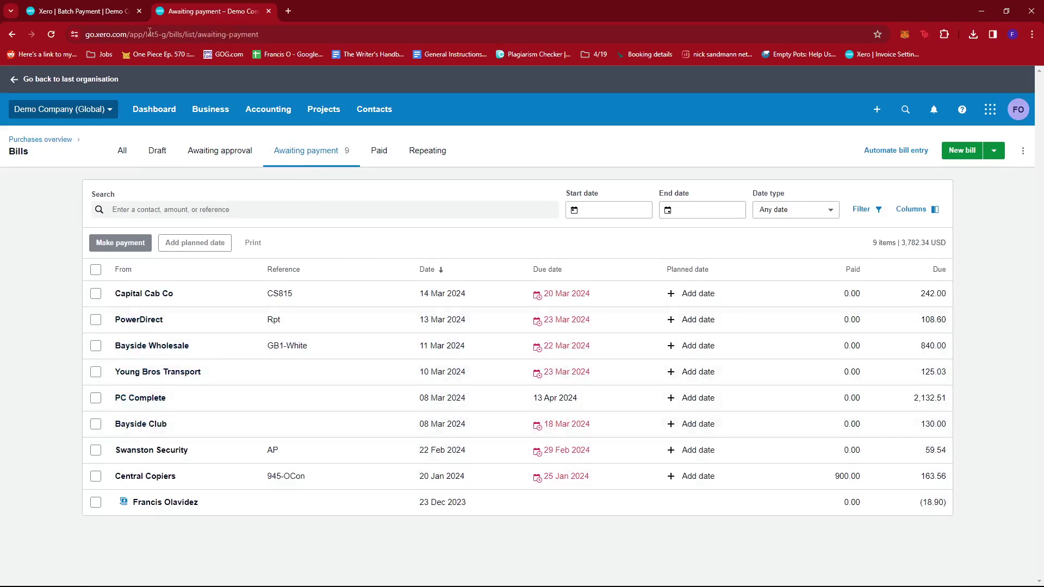
click(114, 10)
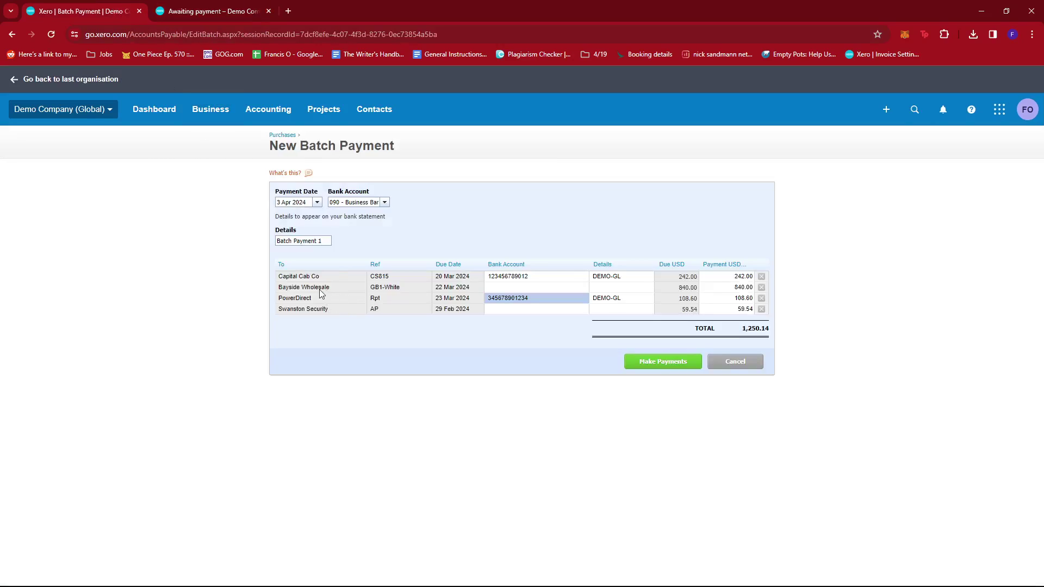
click(212, 11)
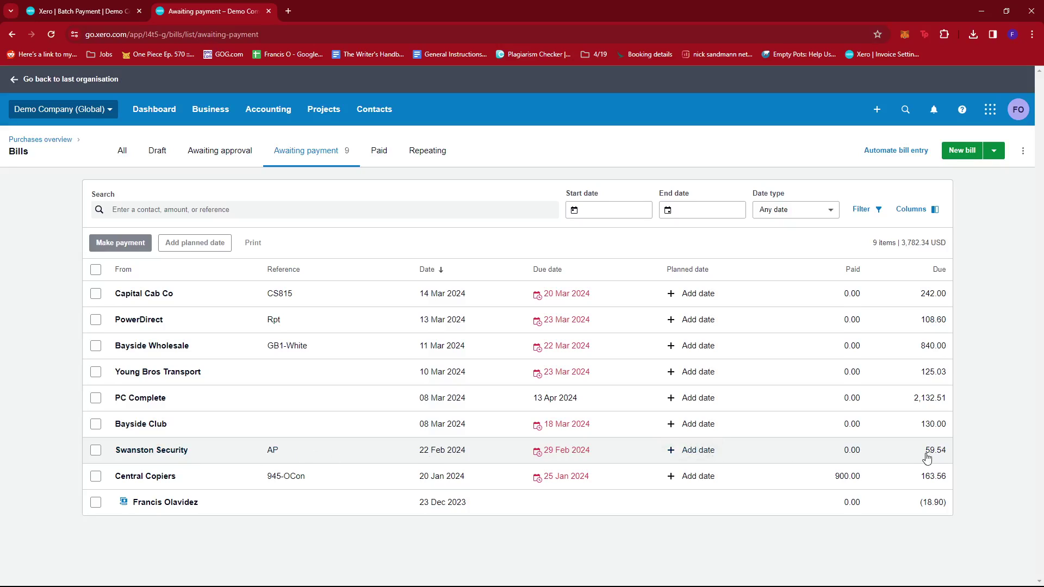
click(94, 7)
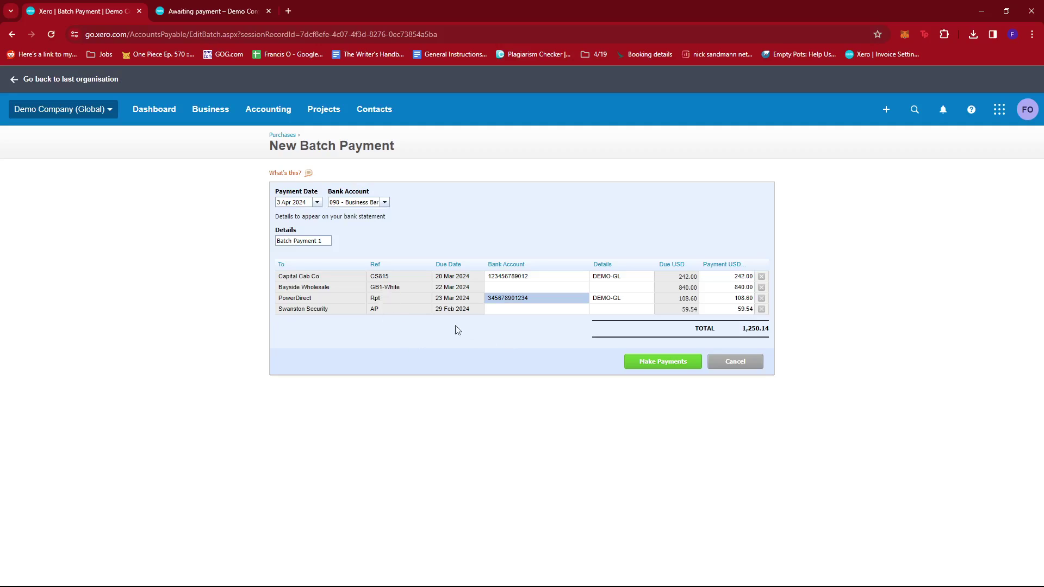
Create Batch Payment 1 of 1,250.14 USD for the four bills and review its bank statement details
click(662, 366)
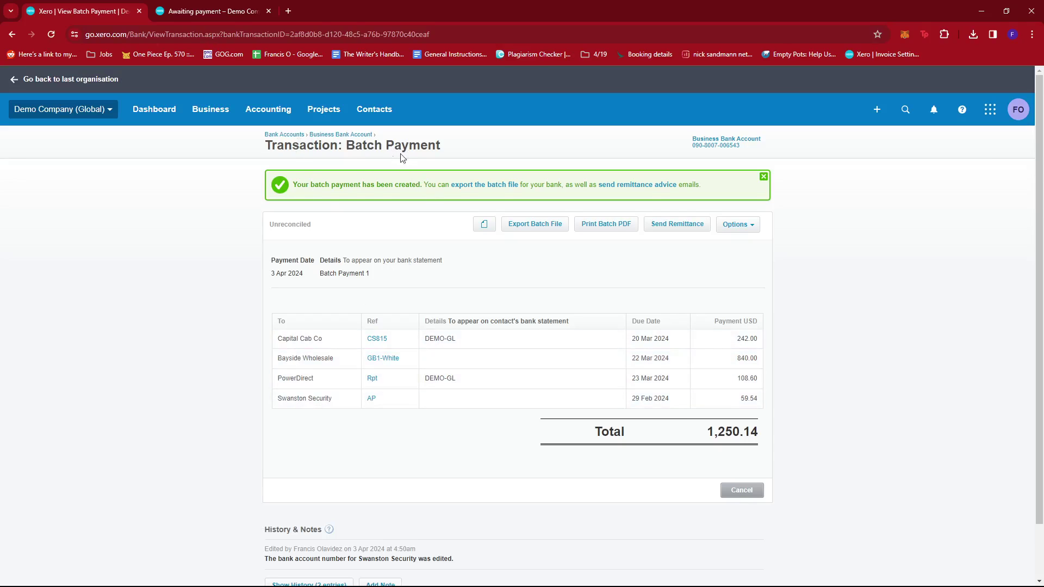
scroll(478, 286, down, 2)
scroll(479, 288, up, 2)
drag(373, 261, 350, 275)
click(370, 274)
double_click(362, 274)
click(390, 288)
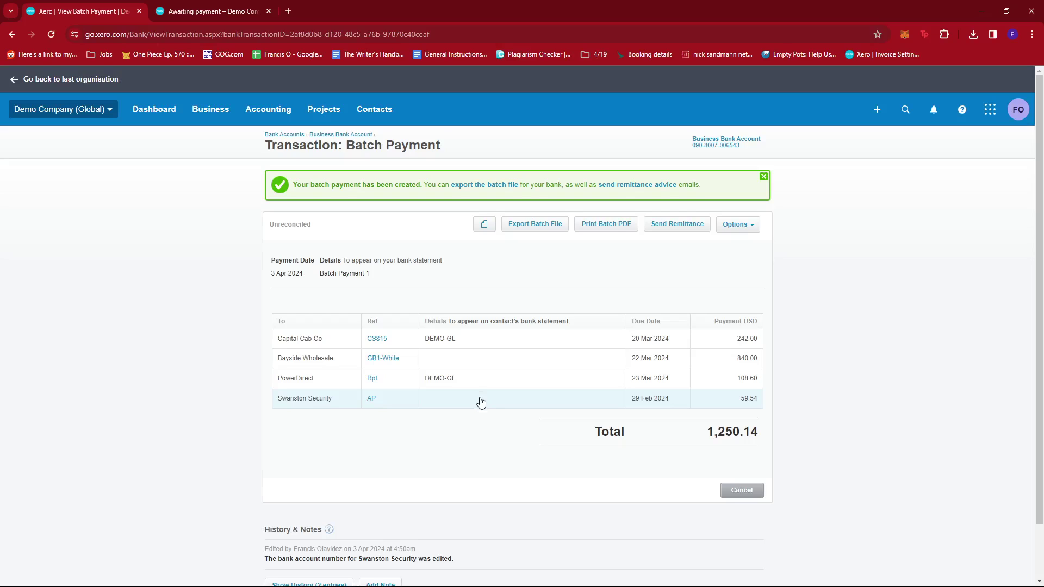
scroll(487, 402, down, 2)
scroll(498, 407, up, 2)
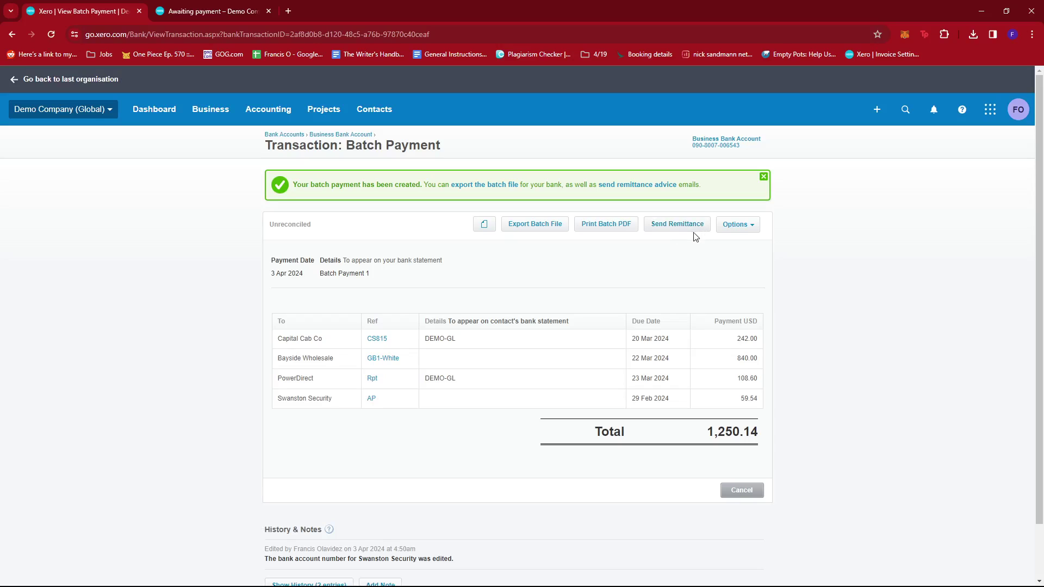
Check the batch's further Options without choosing one, then export the batch file for the bank
click(737, 224)
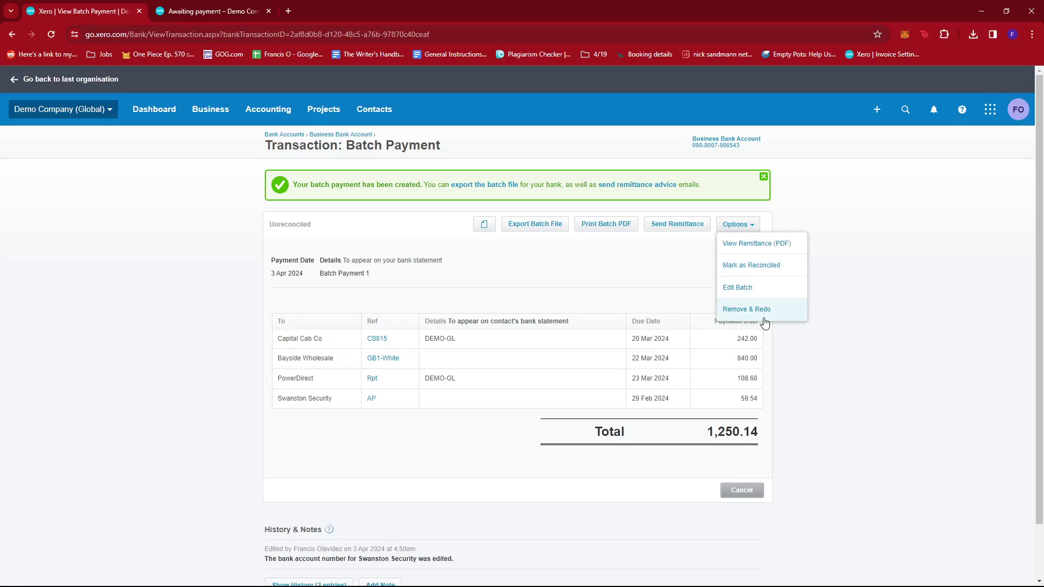
click(877, 291)
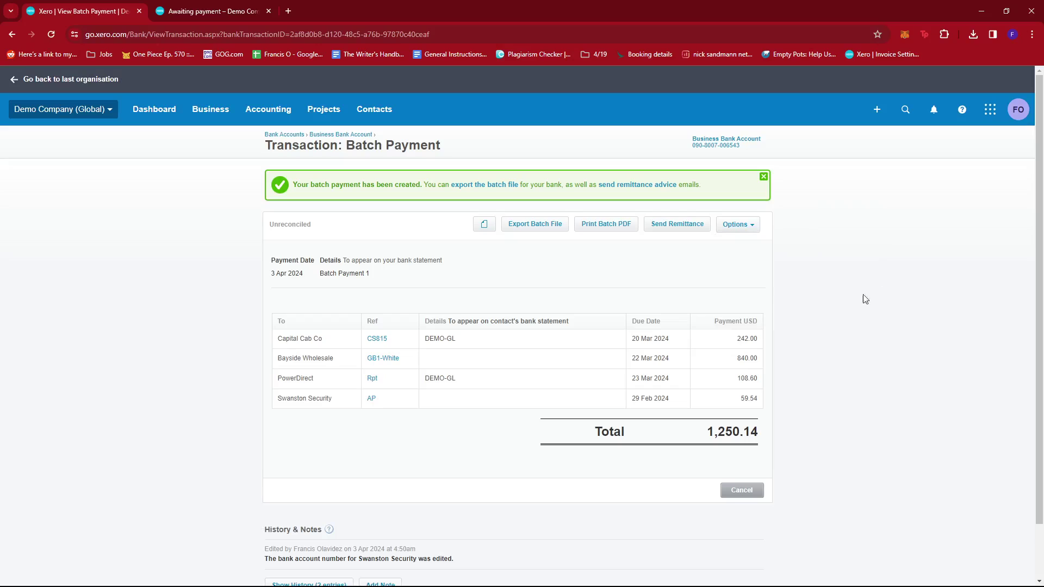
click(549, 228)
click(620, 232)
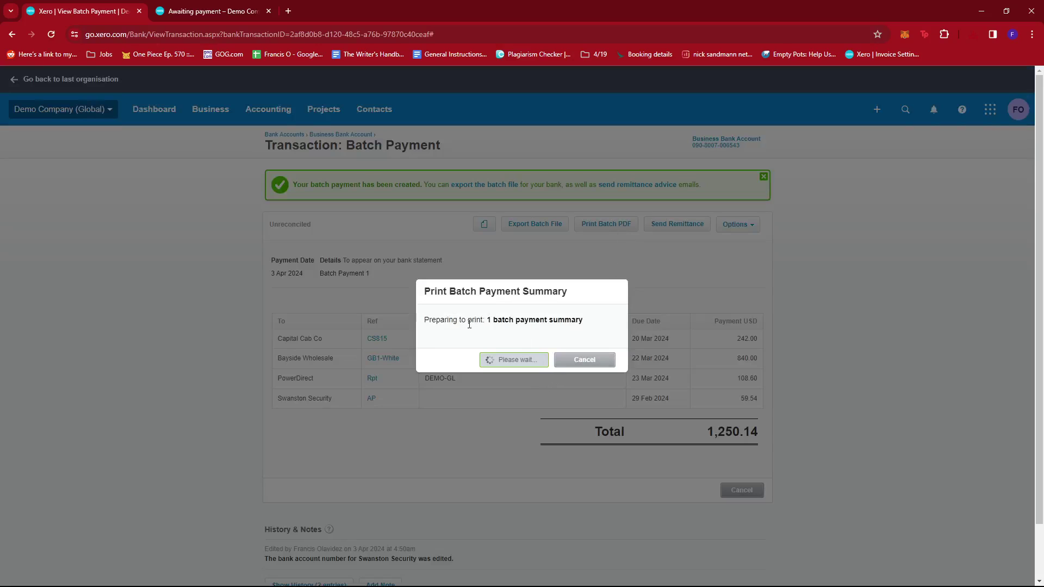
click(582, 360)
click(672, 226)
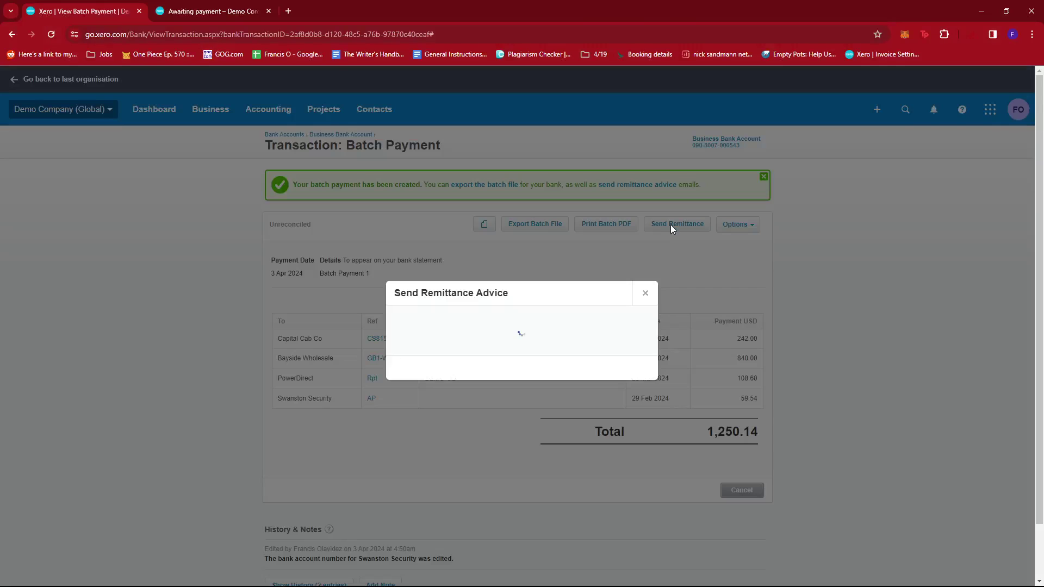
scroll(544, 256, down, 1)
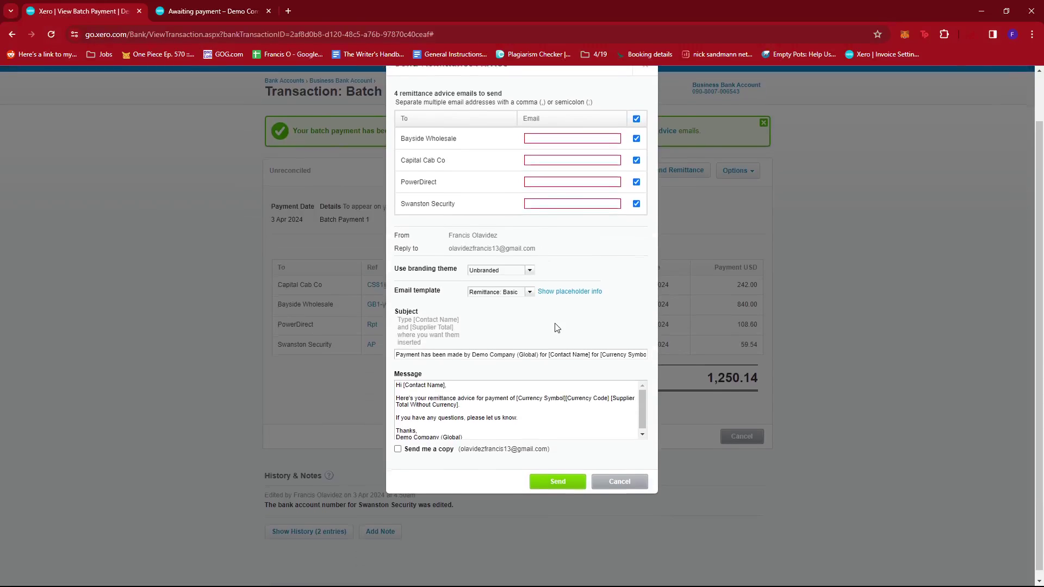
scroll(557, 328, up, 1)
scroll(581, 364, down, 1)
scroll(580, 361, up, 1)
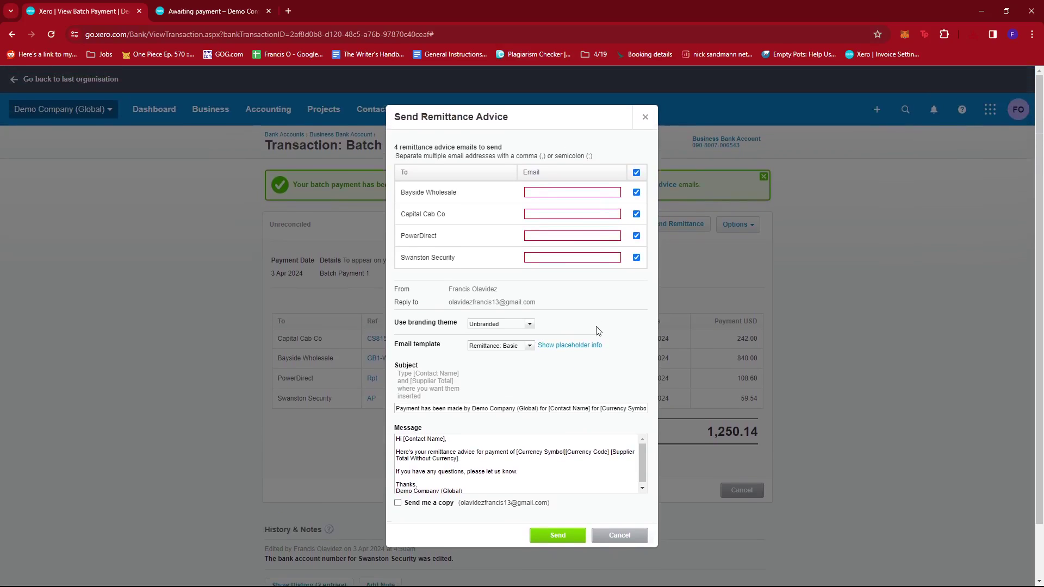
scroll(598, 326, down, 1)
scroll(590, 271, up, 1)
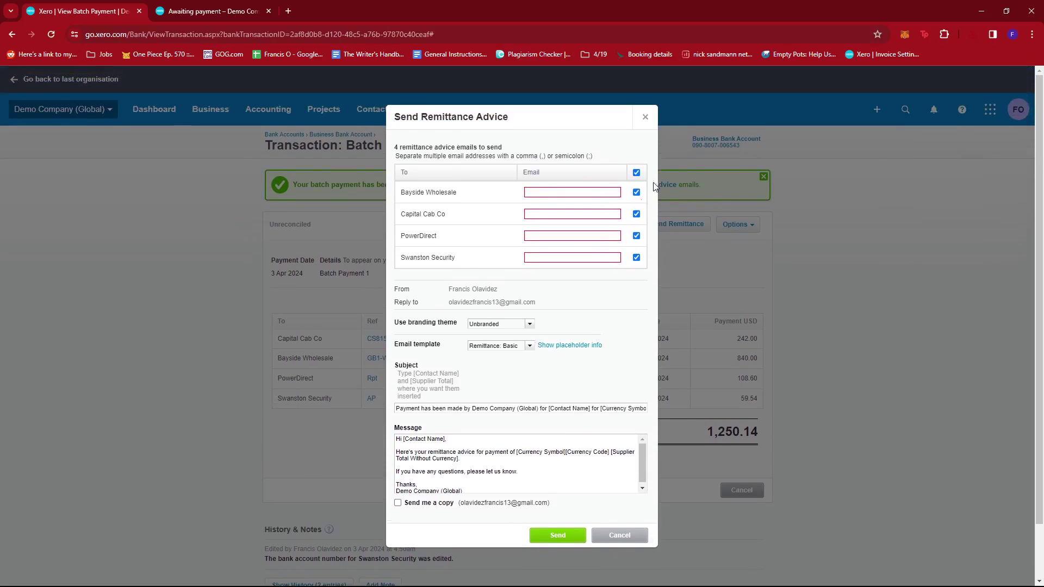
click(645, 117)
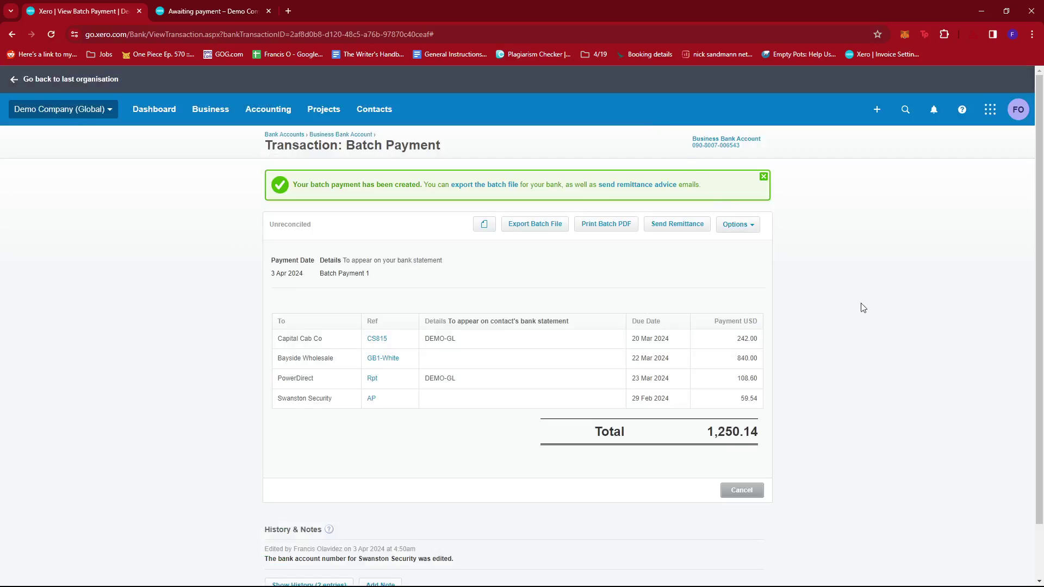